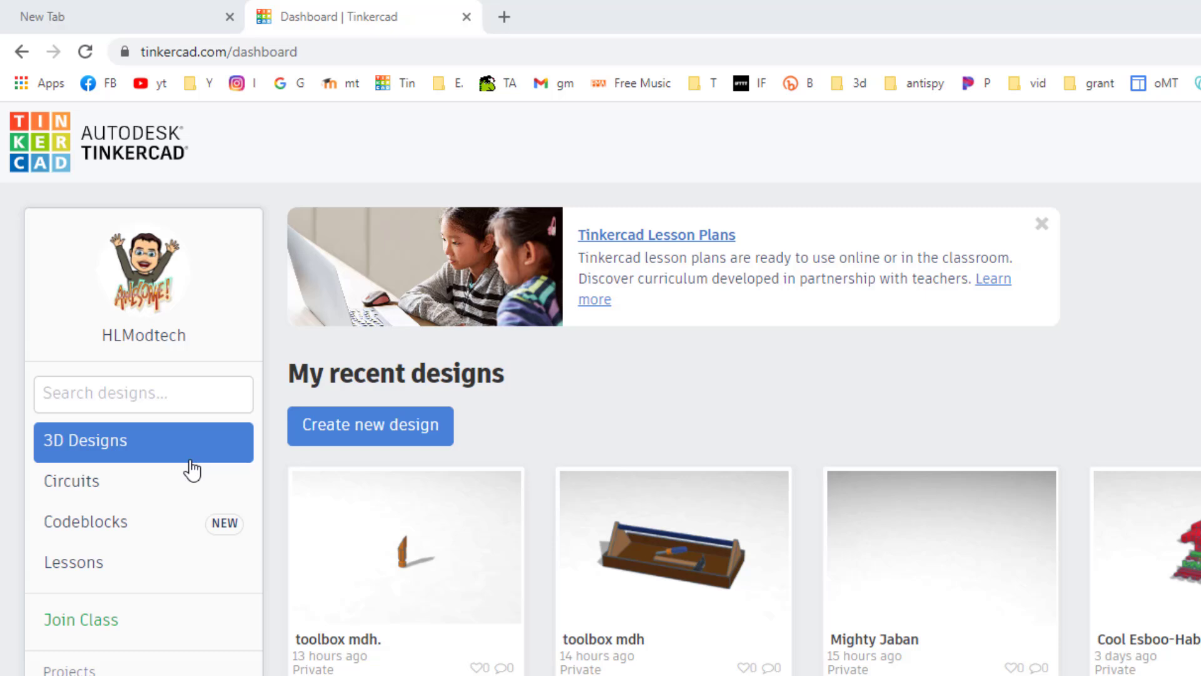
- Create a new blank Codeblocks design from the Codeblocks list and confirm its title
left_click(94, 535)
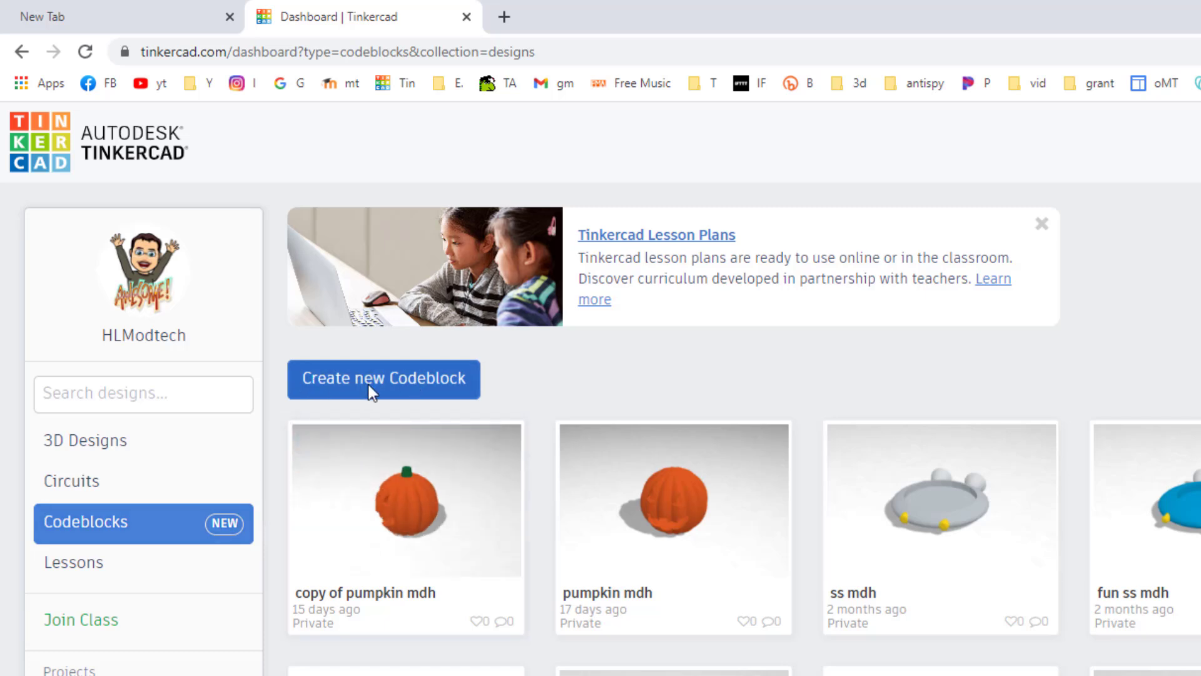
left_click(388, 387)
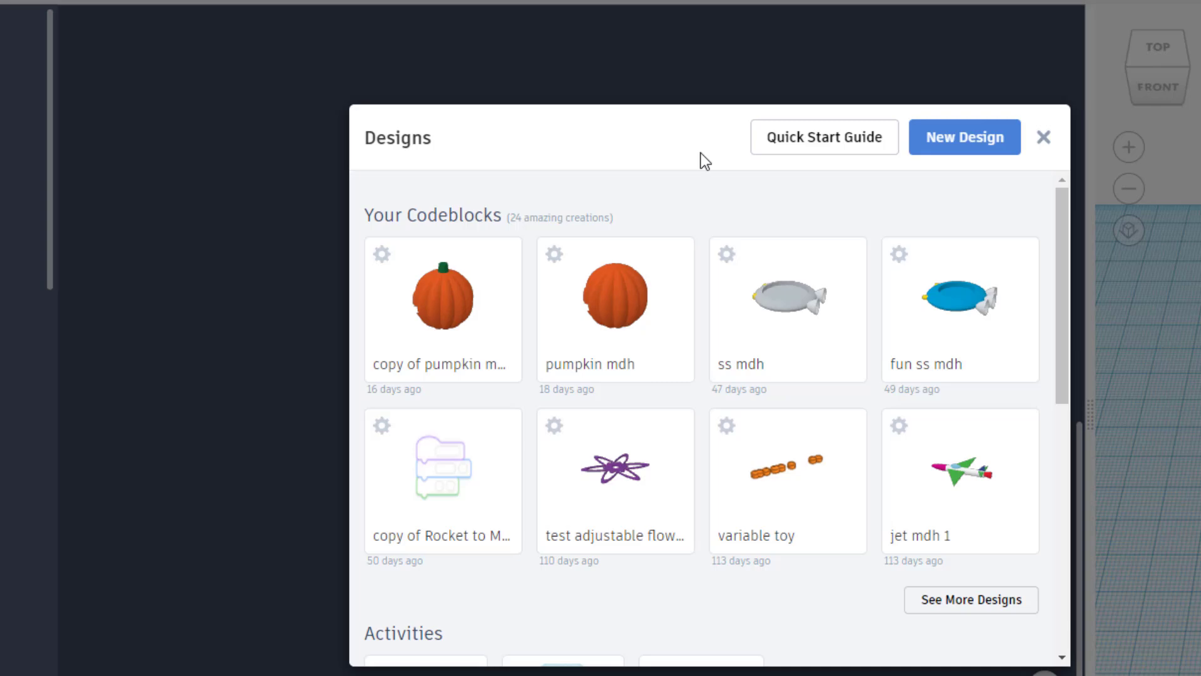
left_click(968, 139)
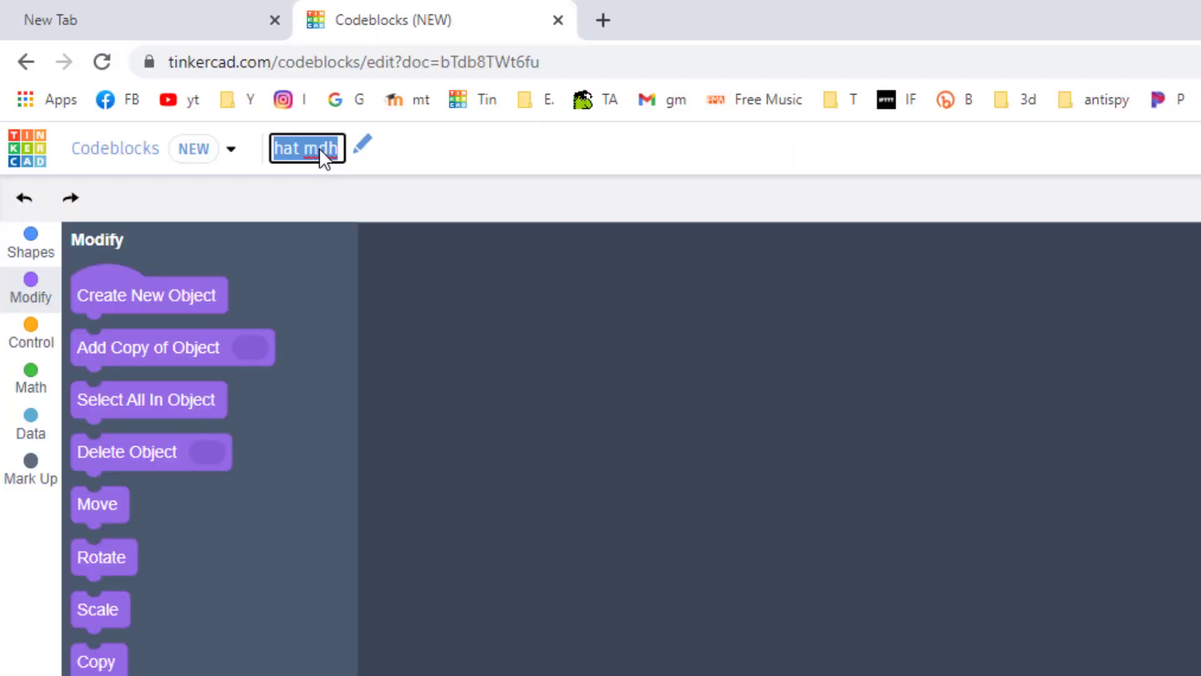
type("at mdh")
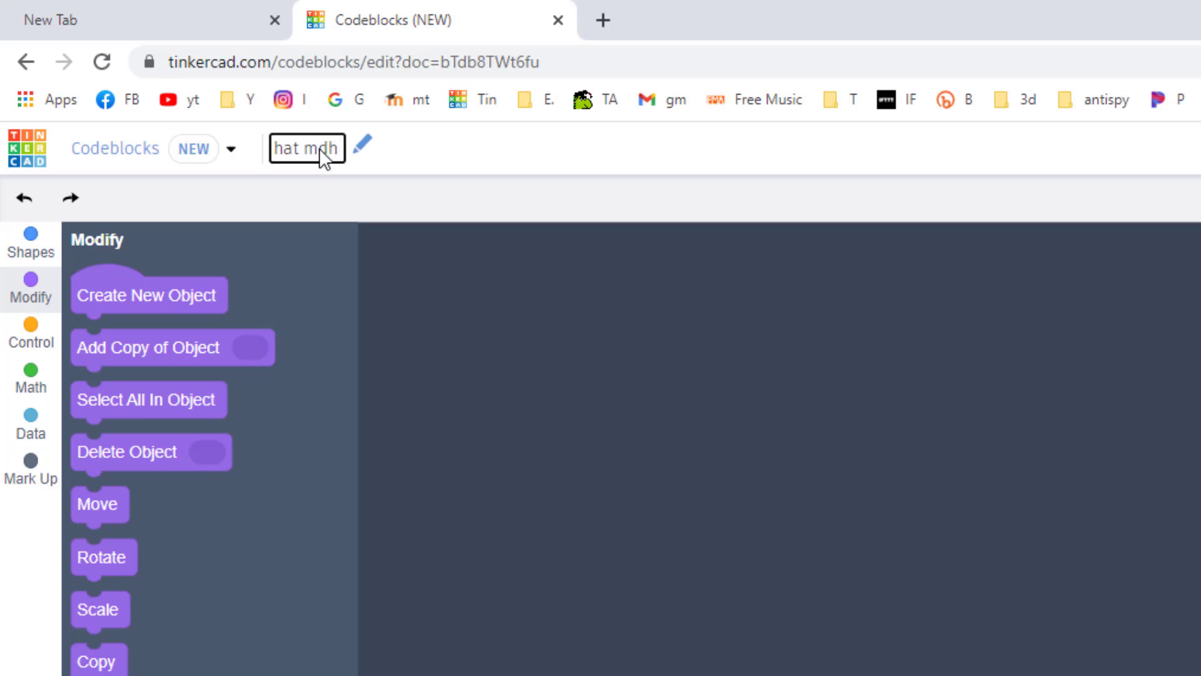
key("Return")
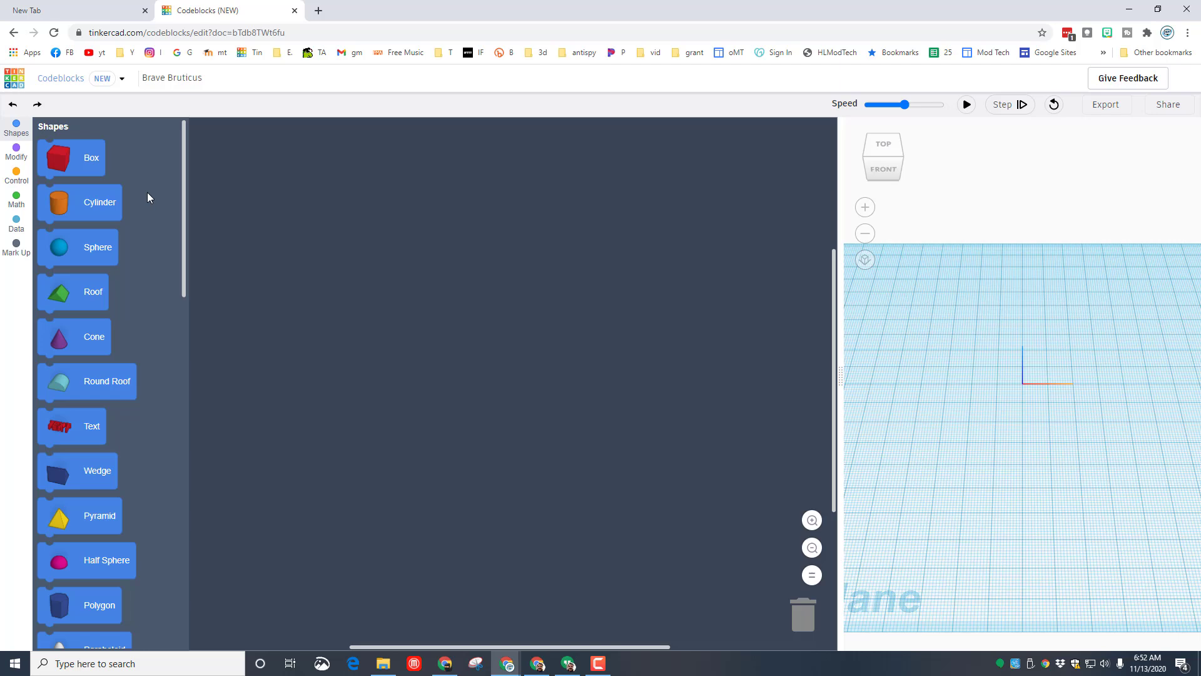
- Place a Create New Object block and rename its variable from object0 to hat
left_click(16, 151)
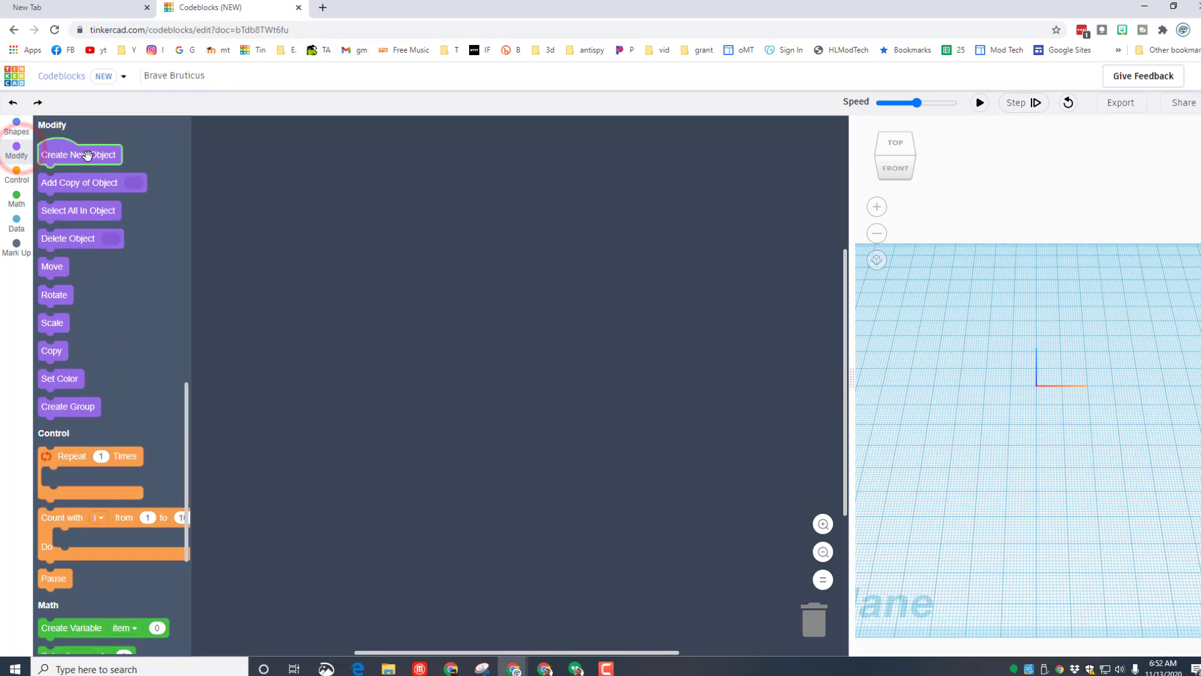
left_click(81, 153)
left_click_drag(131, 102, 701, 202)
left_click(758, 197)
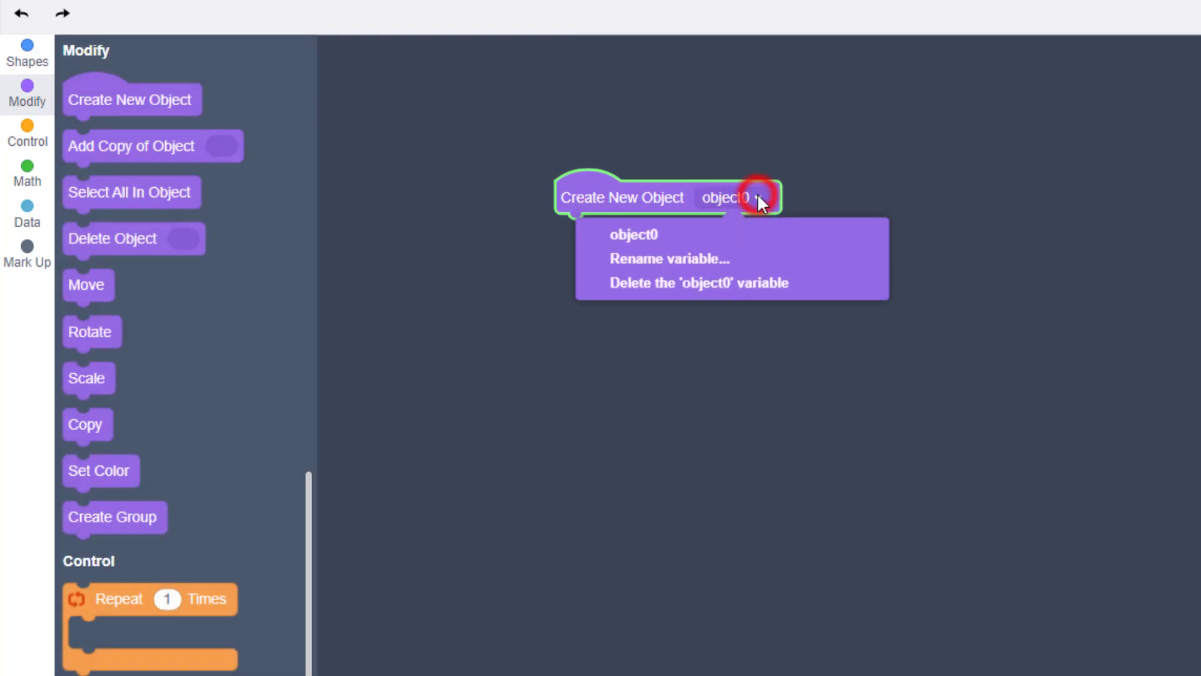
left_click(696, 271)
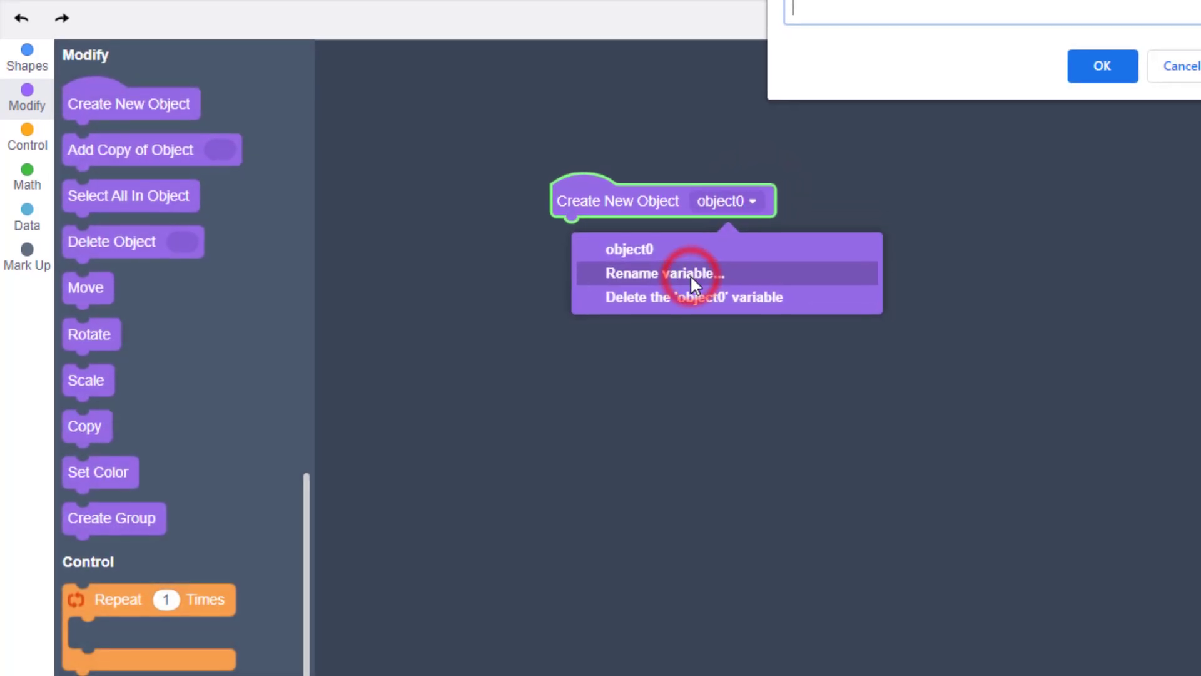
type("hat")
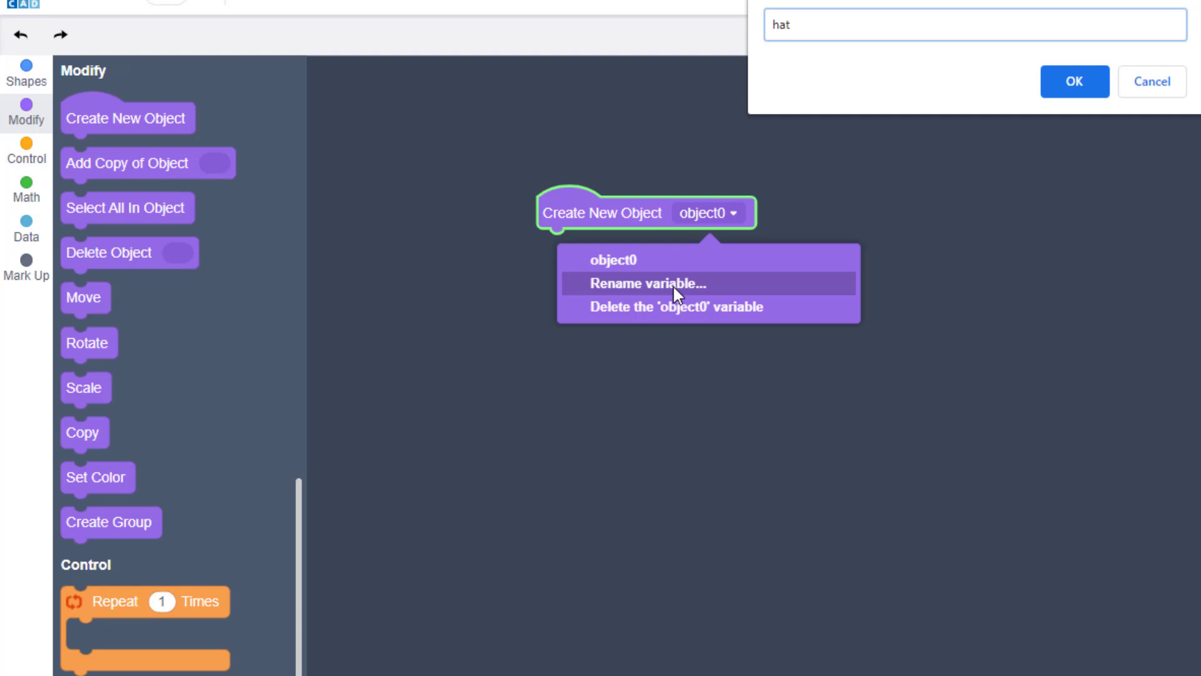
left_click(1099, 88)
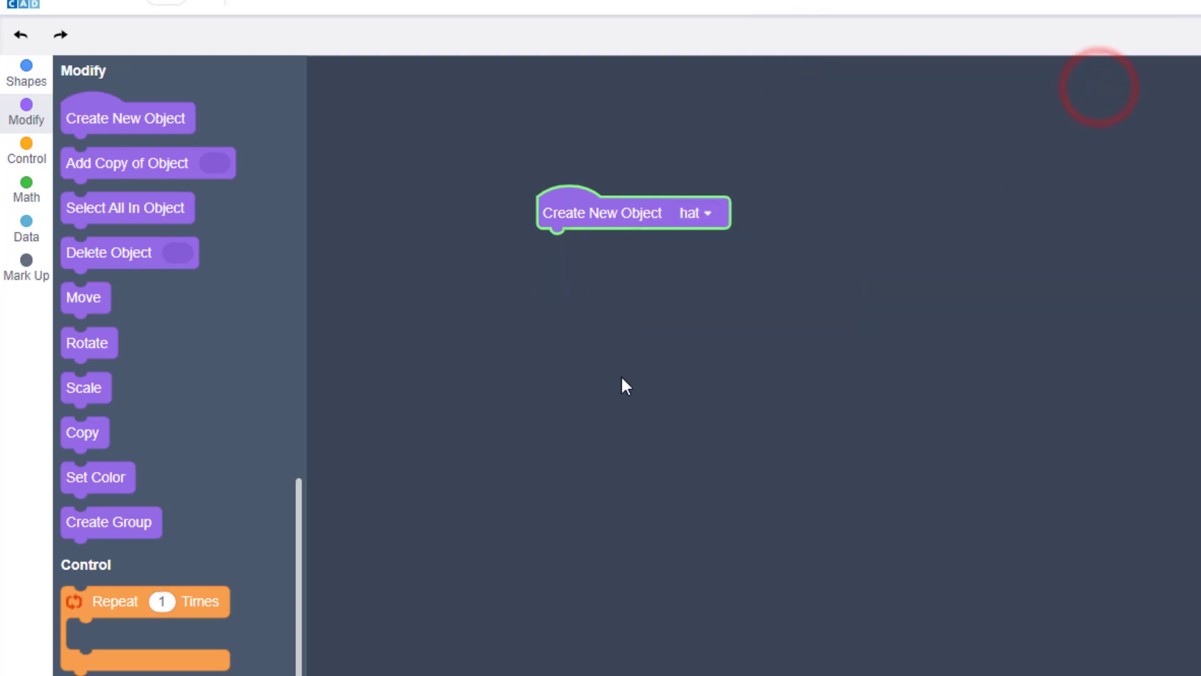
- Add a dark grey cone block under the hat object
left_click(26, 74)
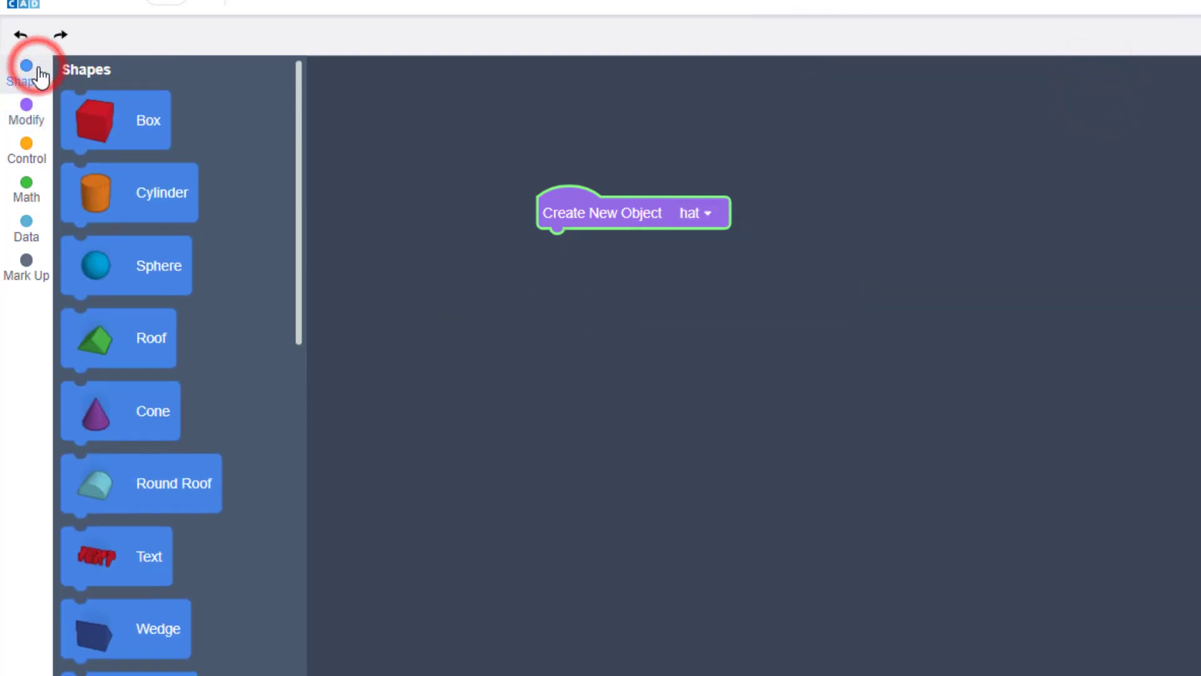
left_click(97, 415)
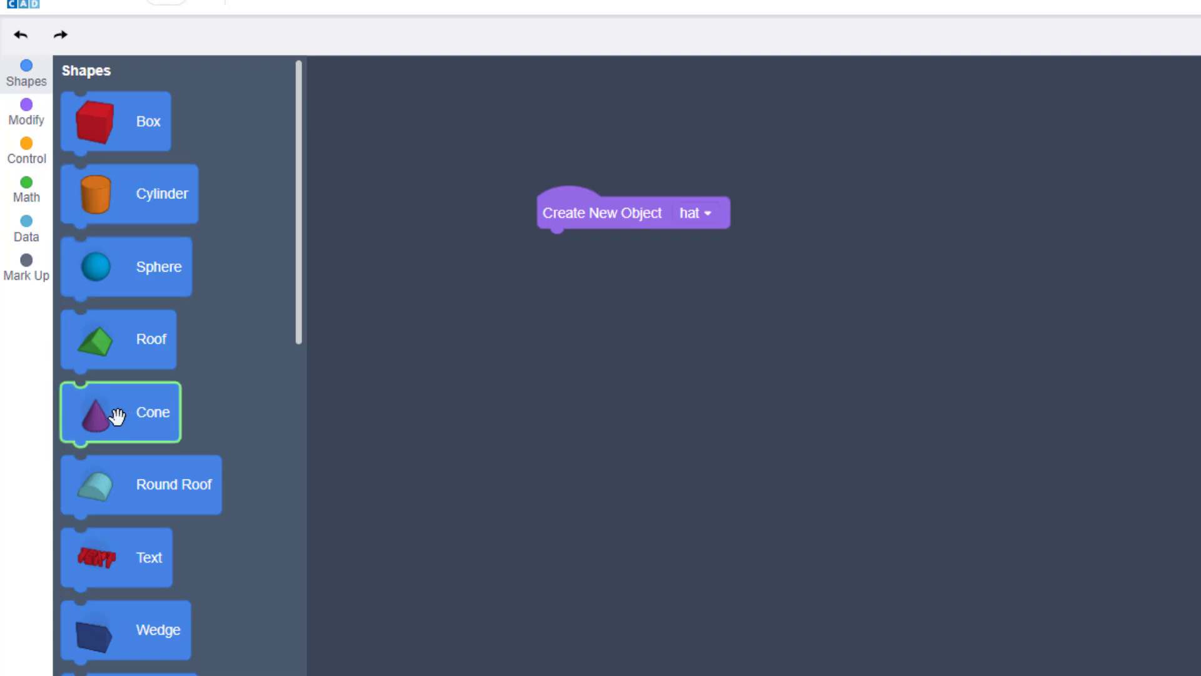
left_click_drag(117, 416, 540, 246)
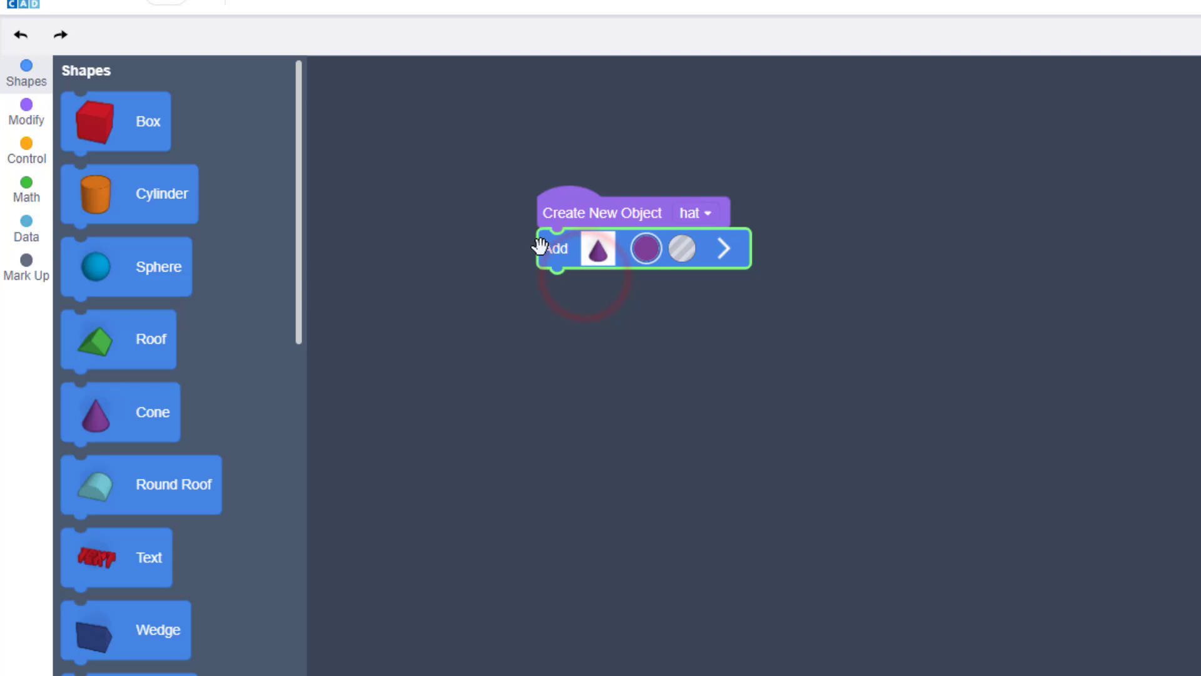
left_click(721, 247)
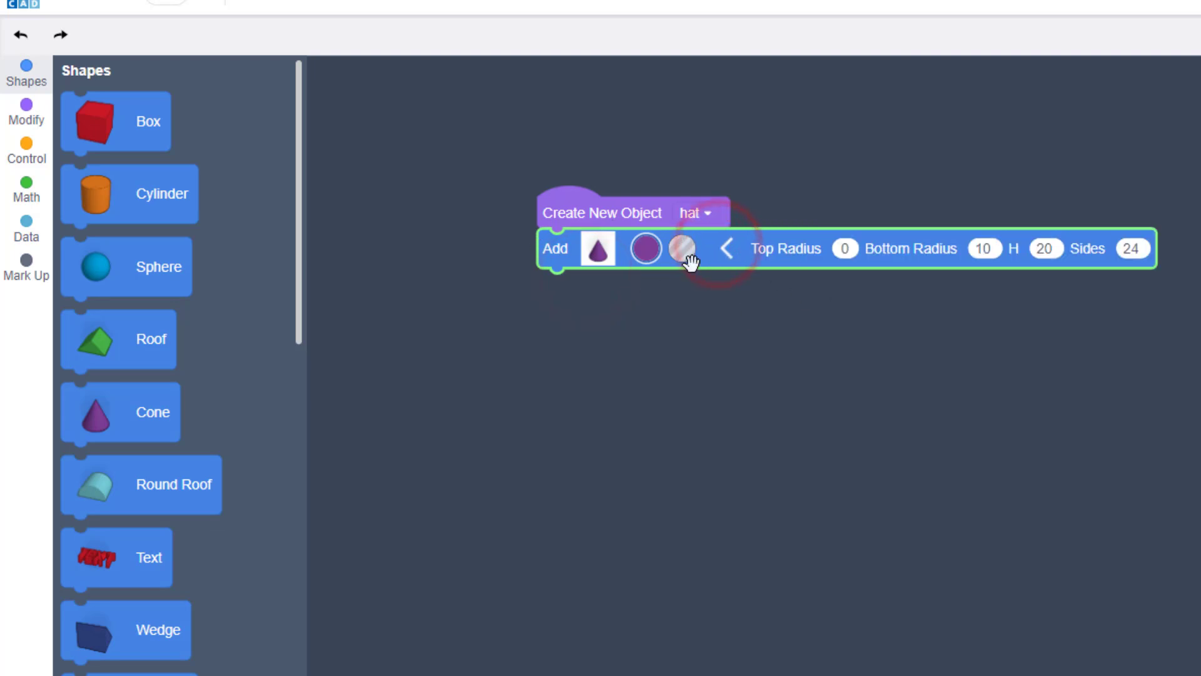
left_click(658, 249)
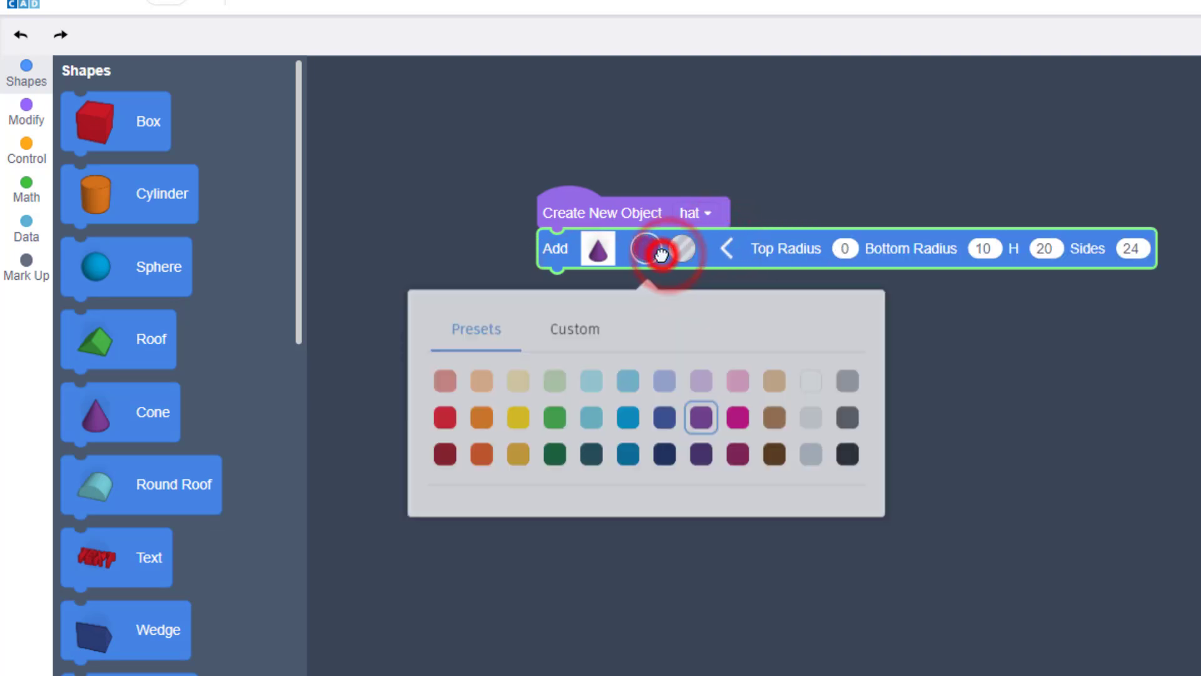
left_click(850, 448)
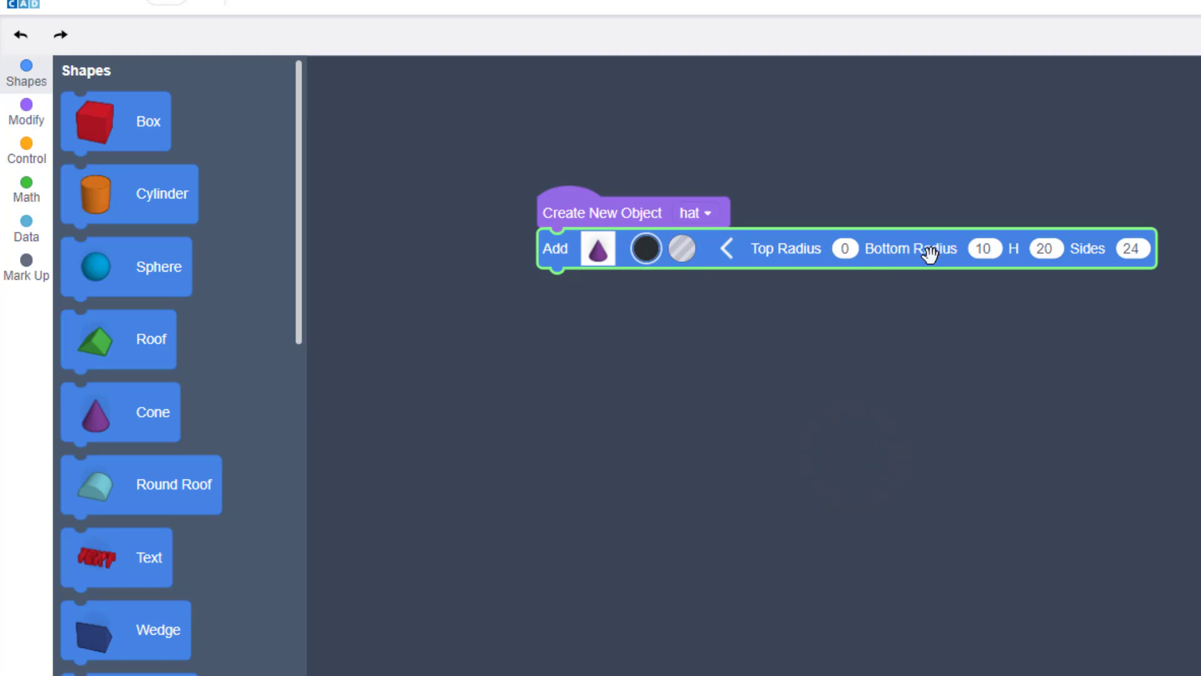
- Set the cone to top radius 7, height 15 and 64 sides
left_click(848, 249)
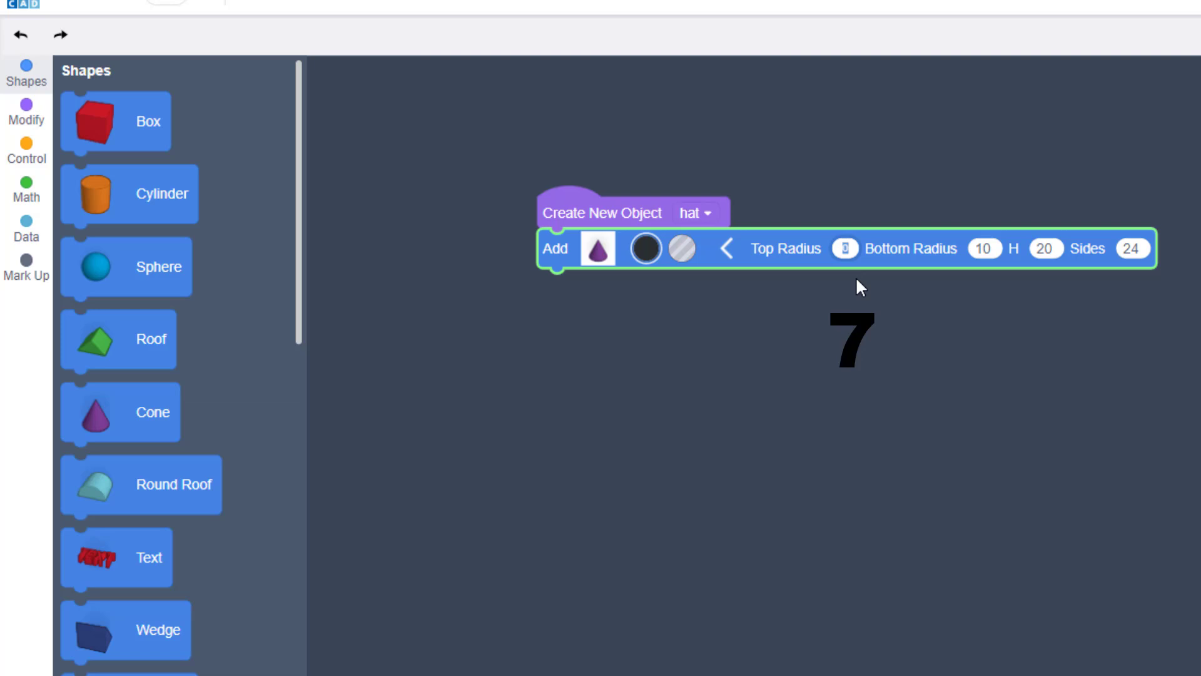
type("7")
left_click(1044, 249)
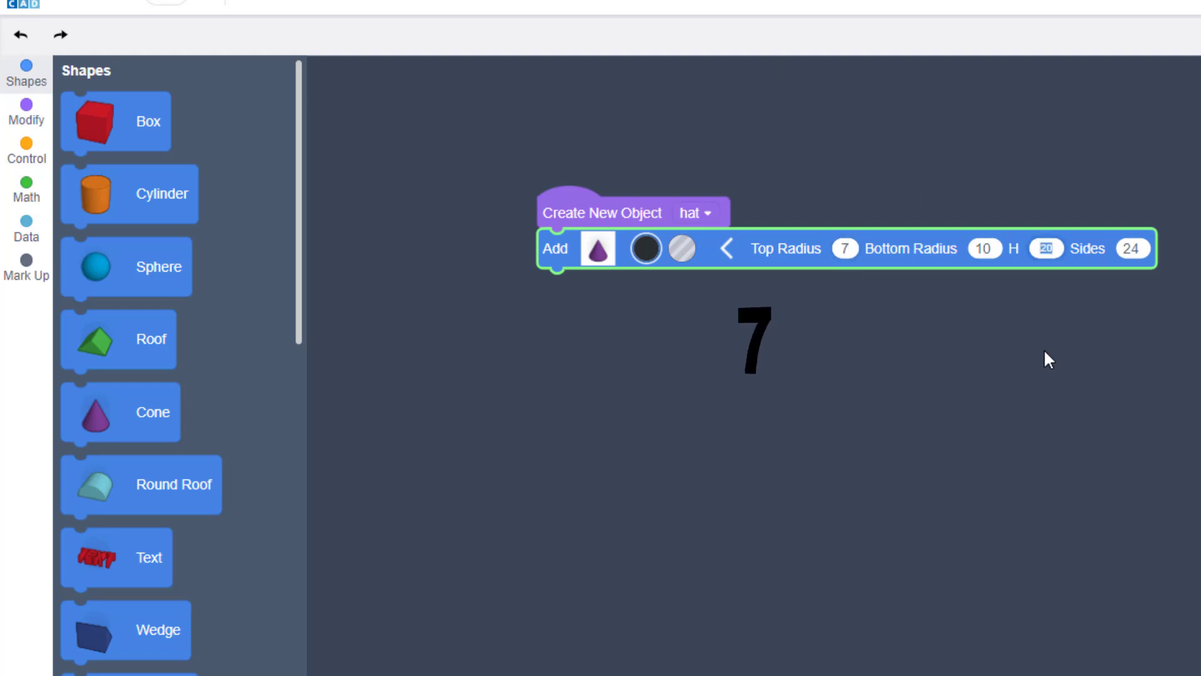
type("15")
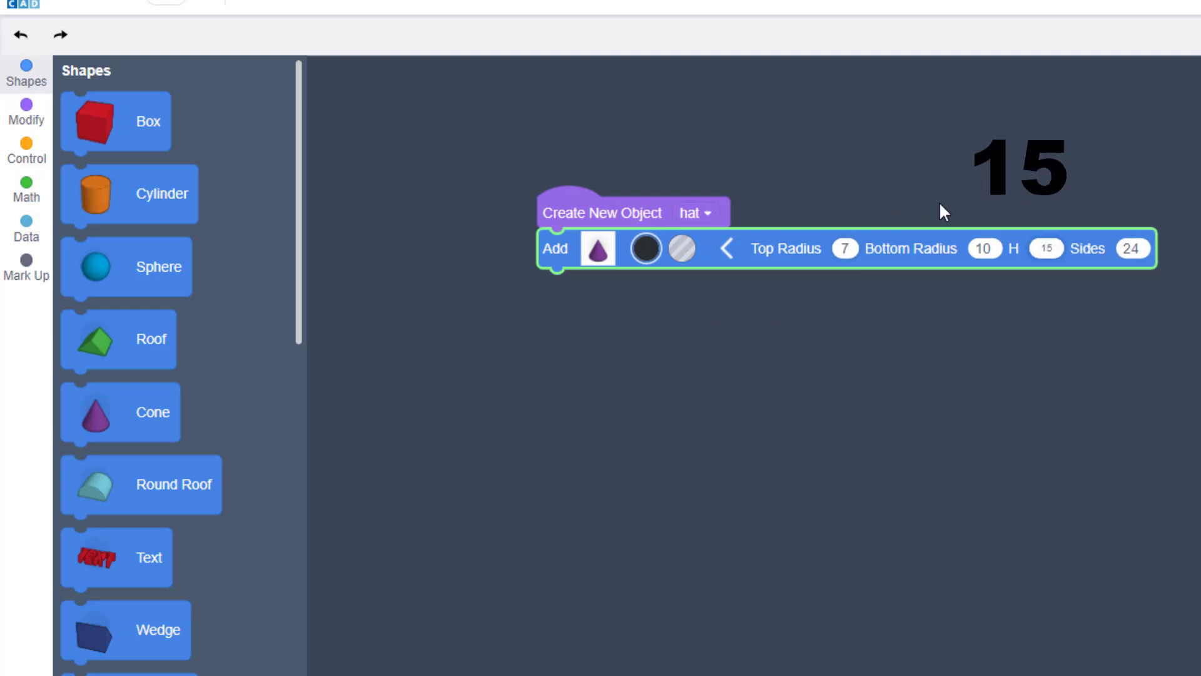
left_click(1140, 247)
type("64")
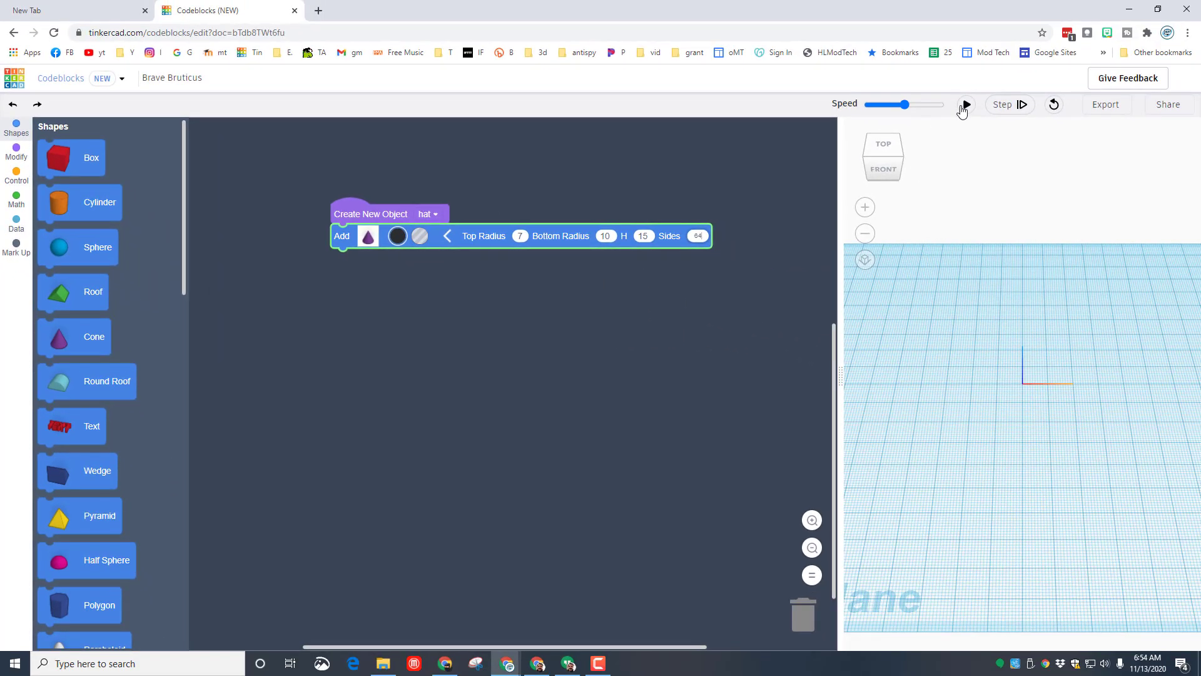
- Run the code and view the black truncated cone from a zoomed isometric angle
left_click(963, 104)
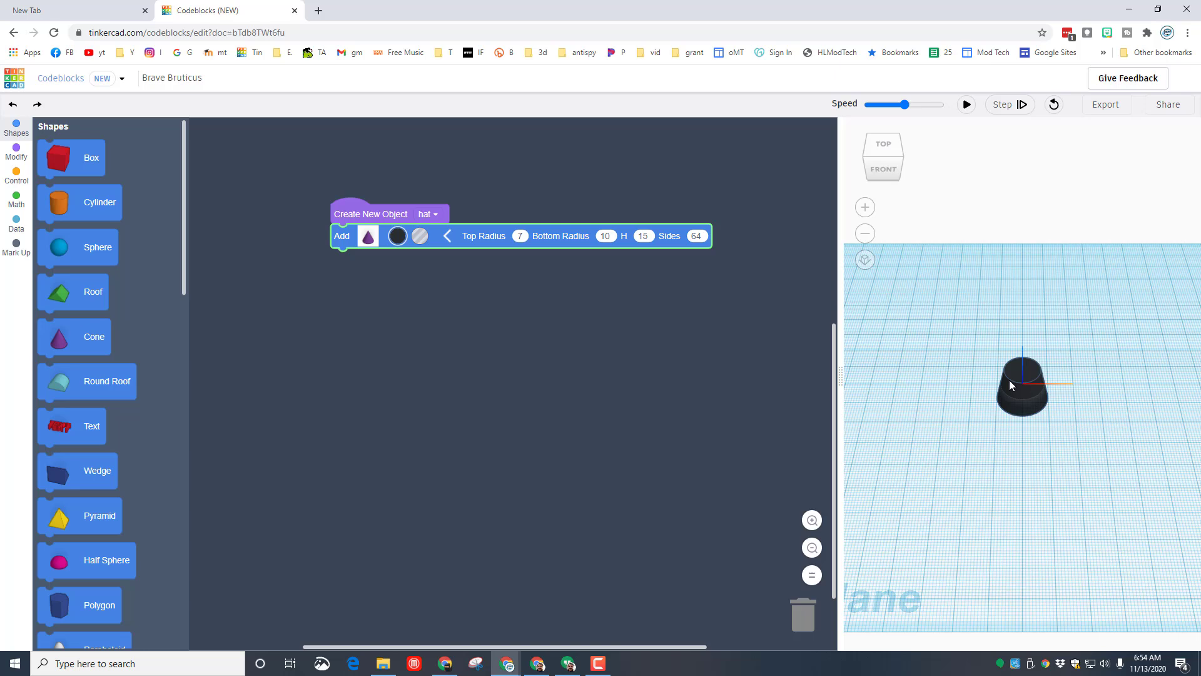
left_click(903, 156)
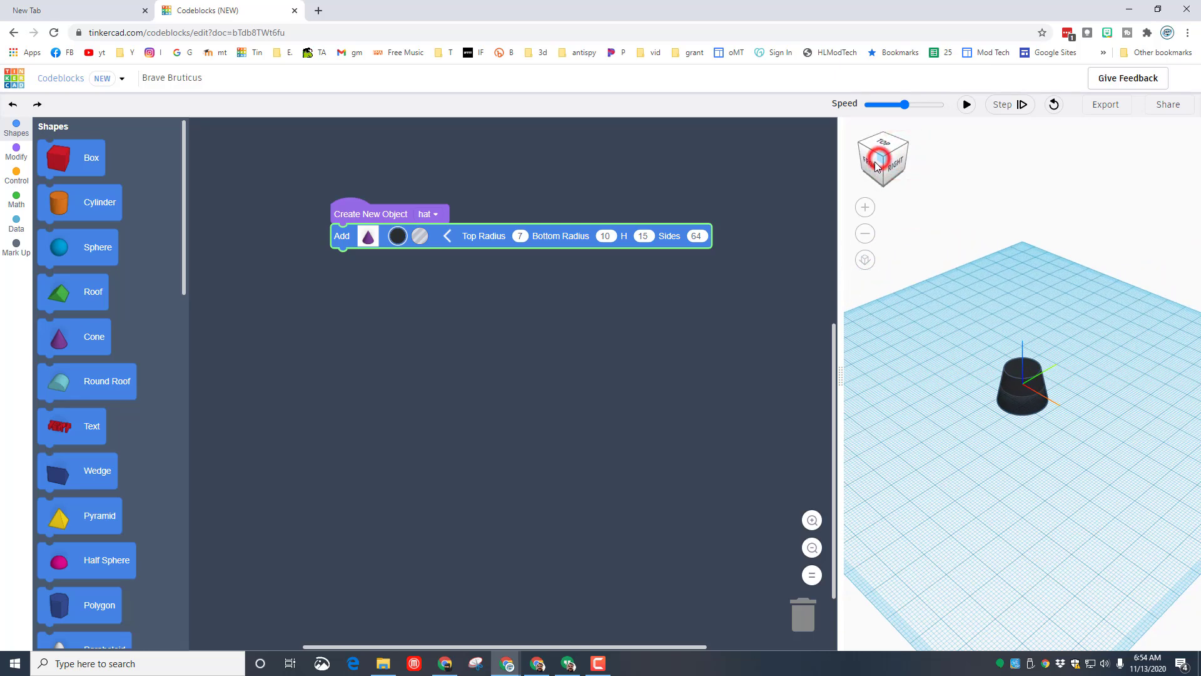
left_click(866, 209)
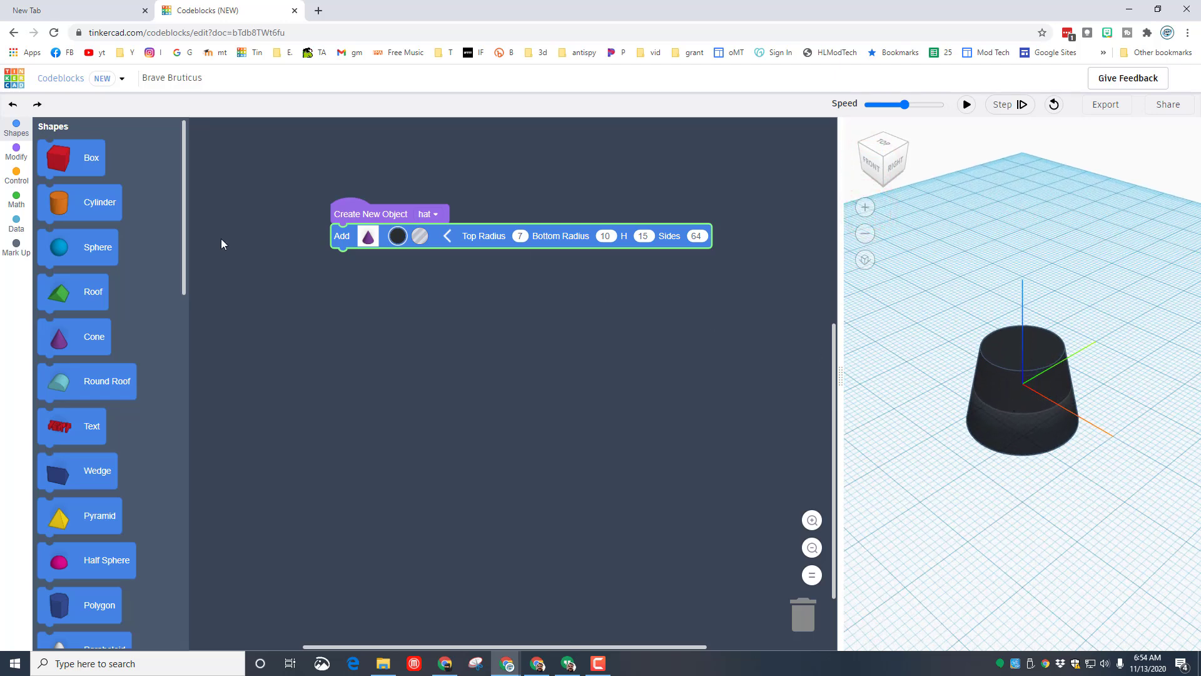
left_click(17, 152)
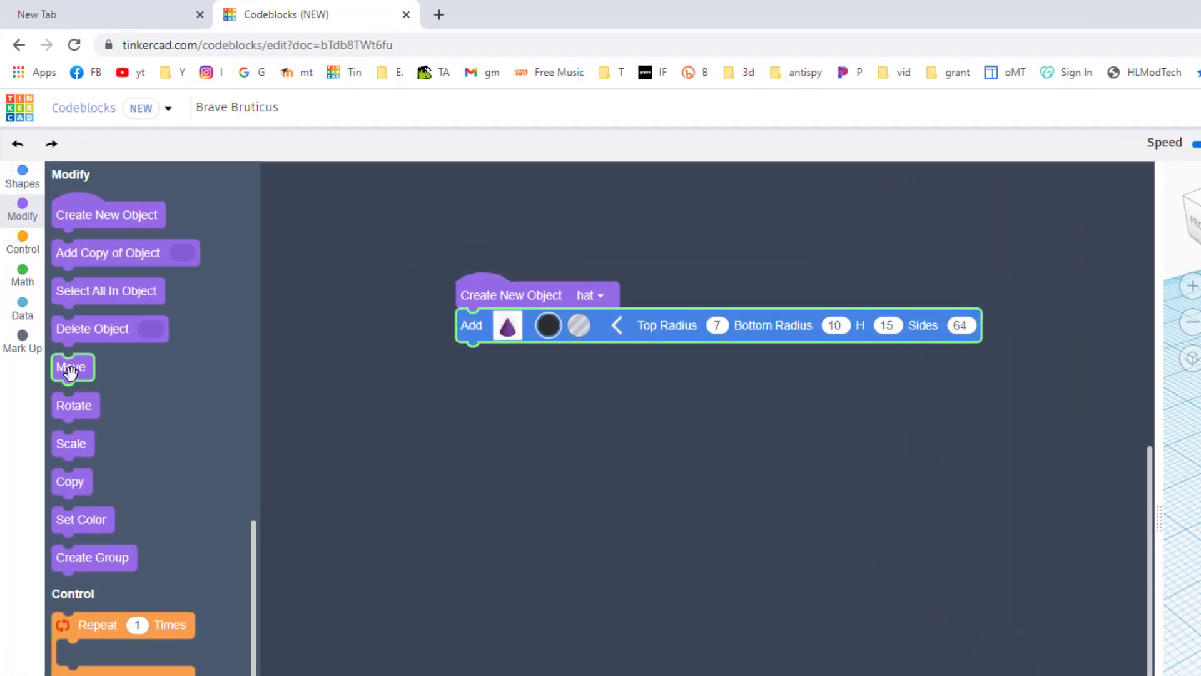
- Add a Move block with X 0, Y 0, Z 7.5 to lift the cone
left_click_drag(71, 371, 451, 375)
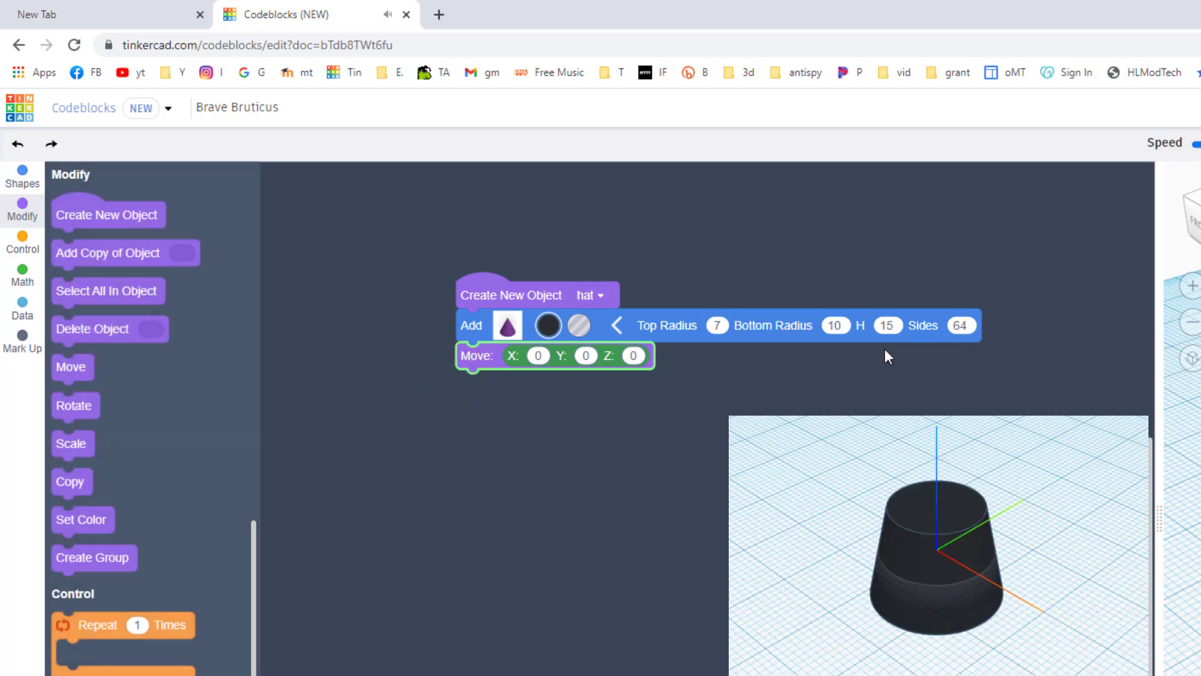
left_click(633, 356)
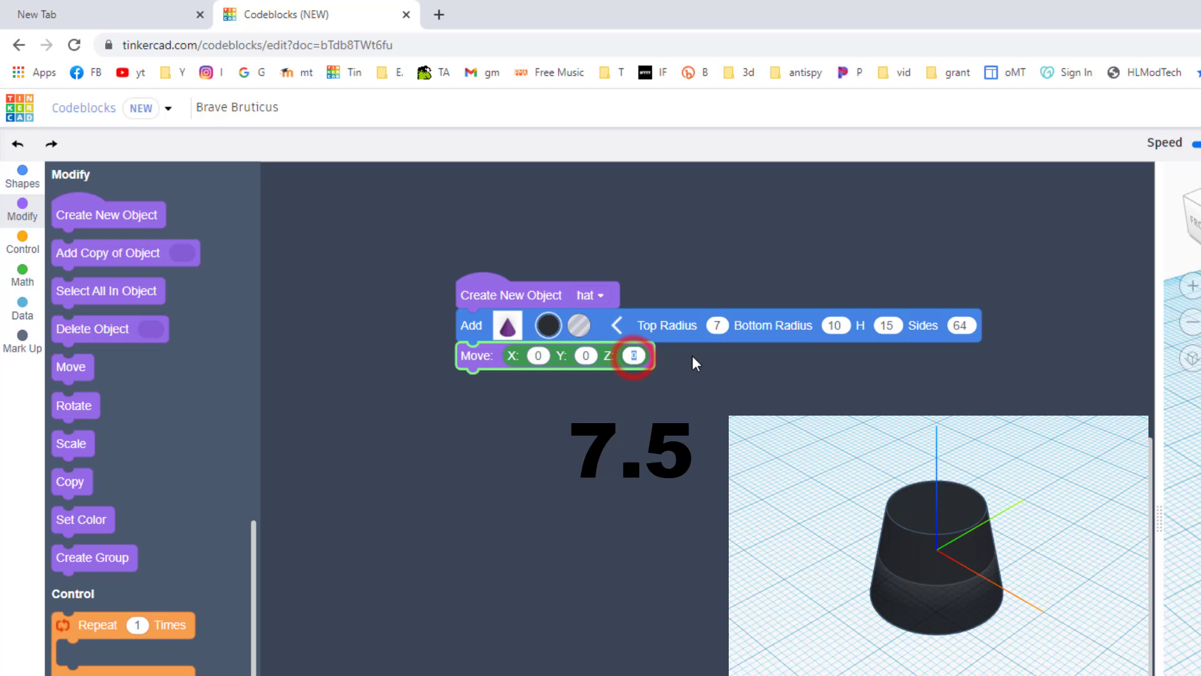
type("7.5")
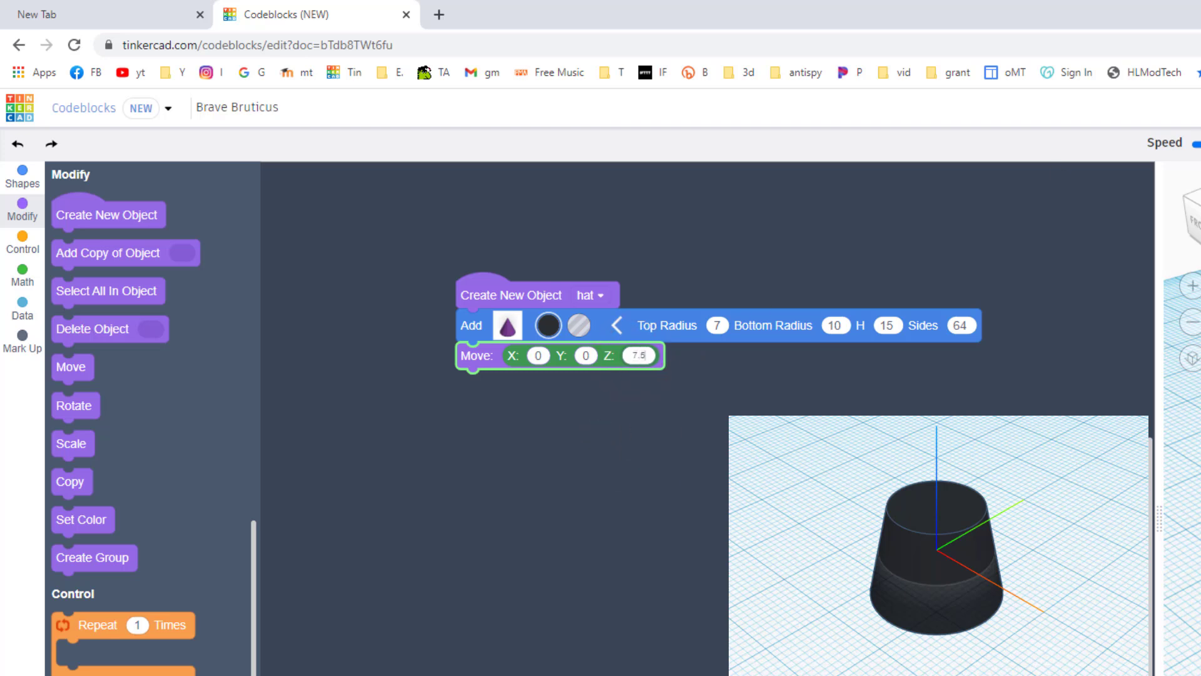
key("Return")
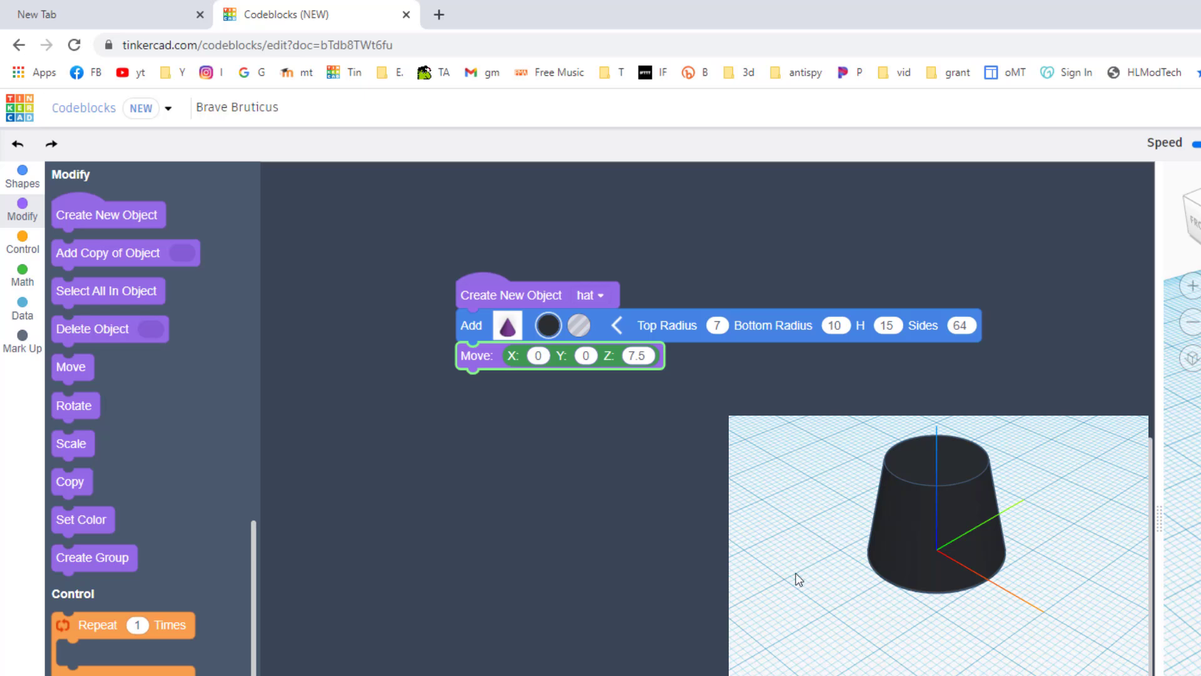
left_click_drag(827, 577, 881, 526)
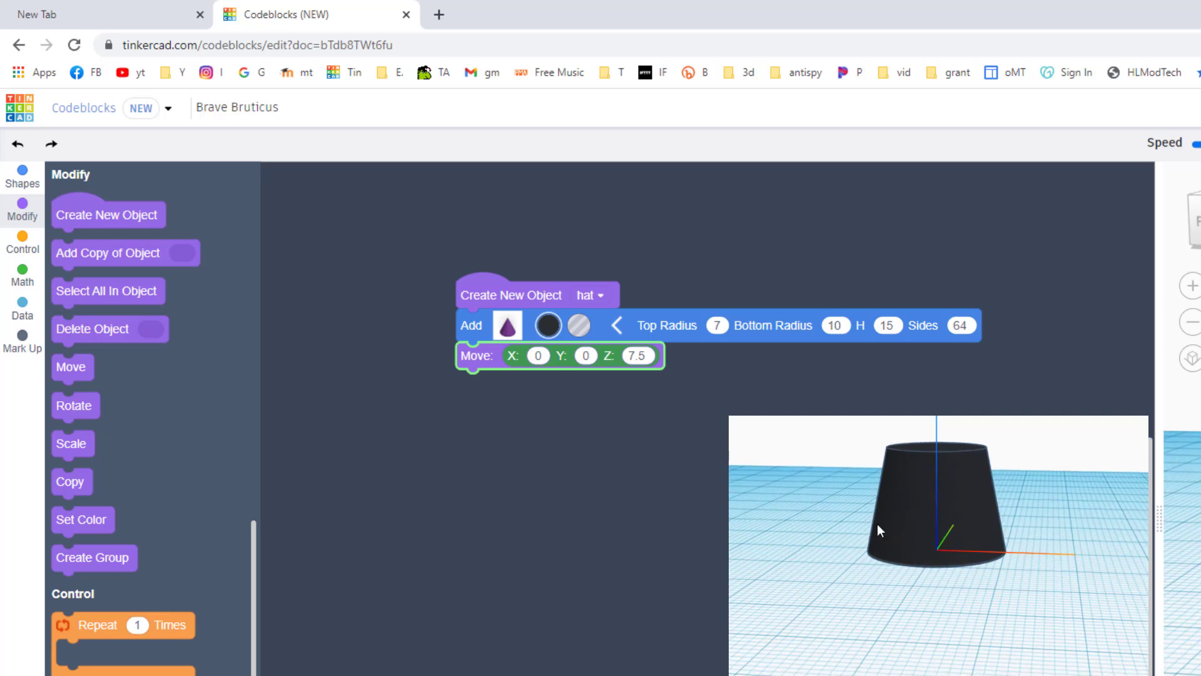
- Duplicate the cone and move blocks below the originals and make the copy a hole
right_click(475, 328)
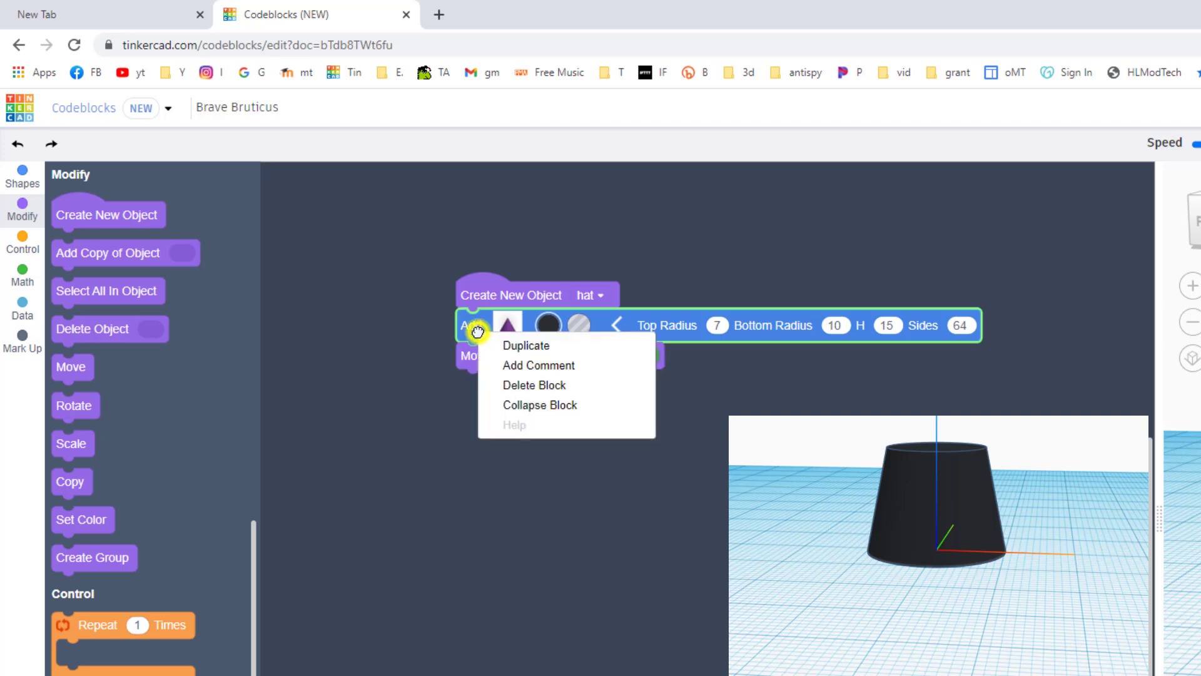
left_click(524, 351)
left_click_drag(524, 355, 461, 366)
left_click(579, 386)
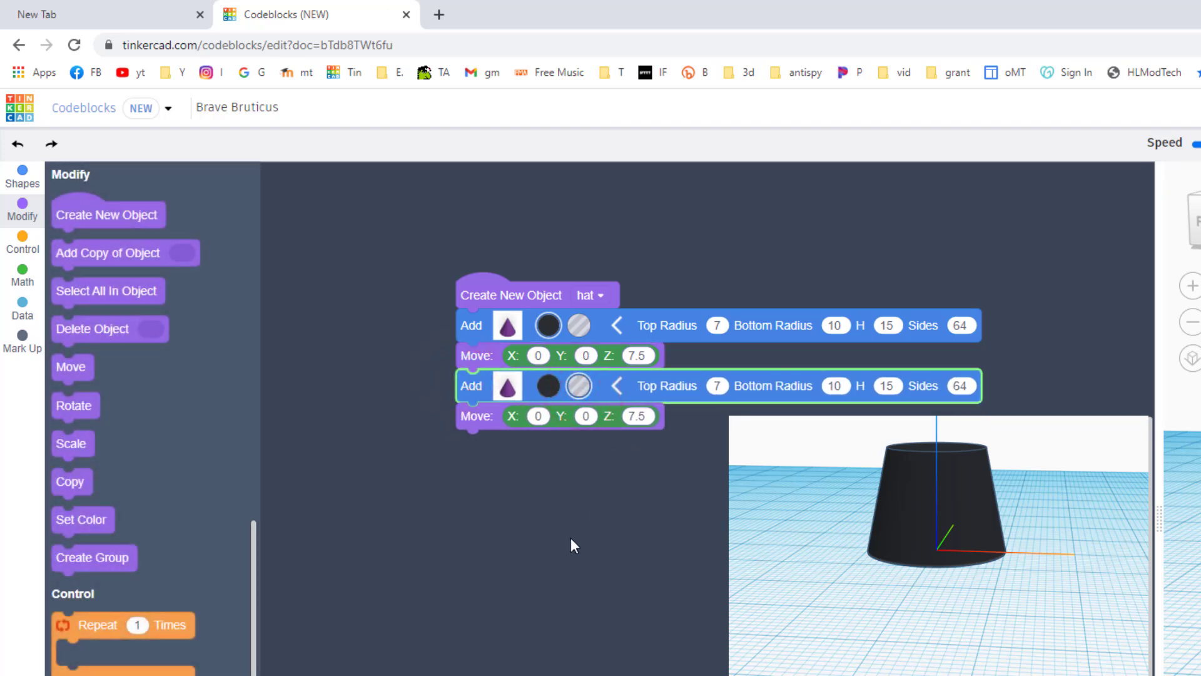
- Set the hole cone to radii 6.5 and 9.5, height 14.5, moved to Z 7
left_click(718, 387)
type("6.5")
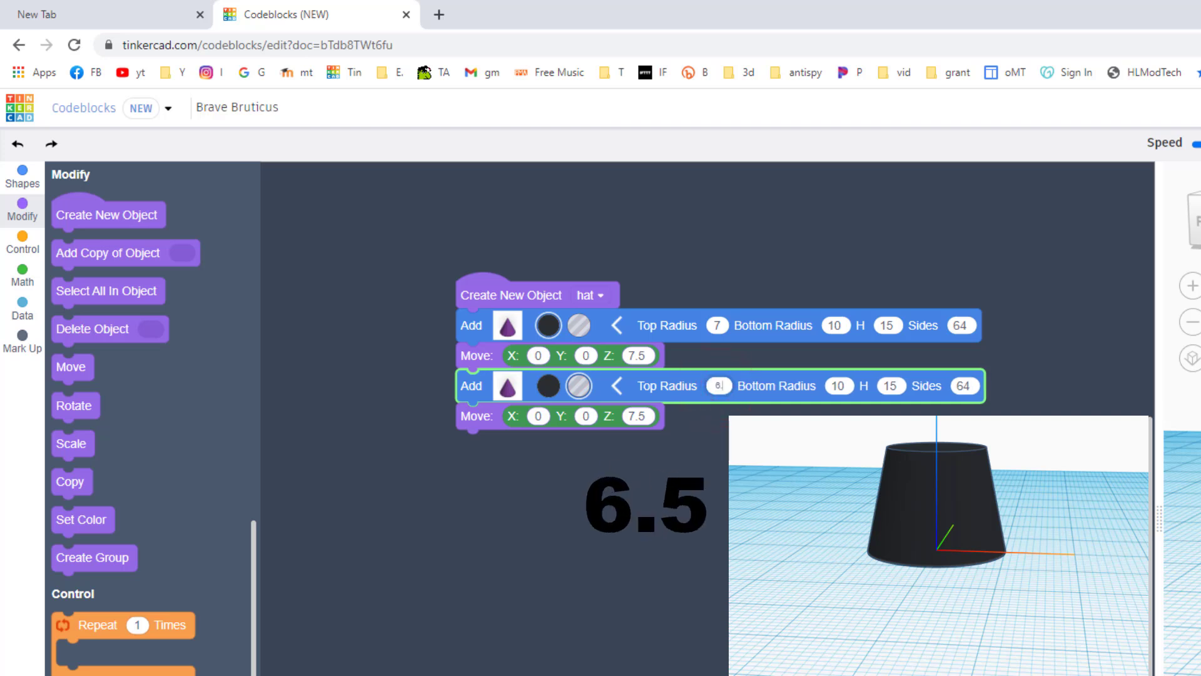
left_click(851, 392)
type("9.5")
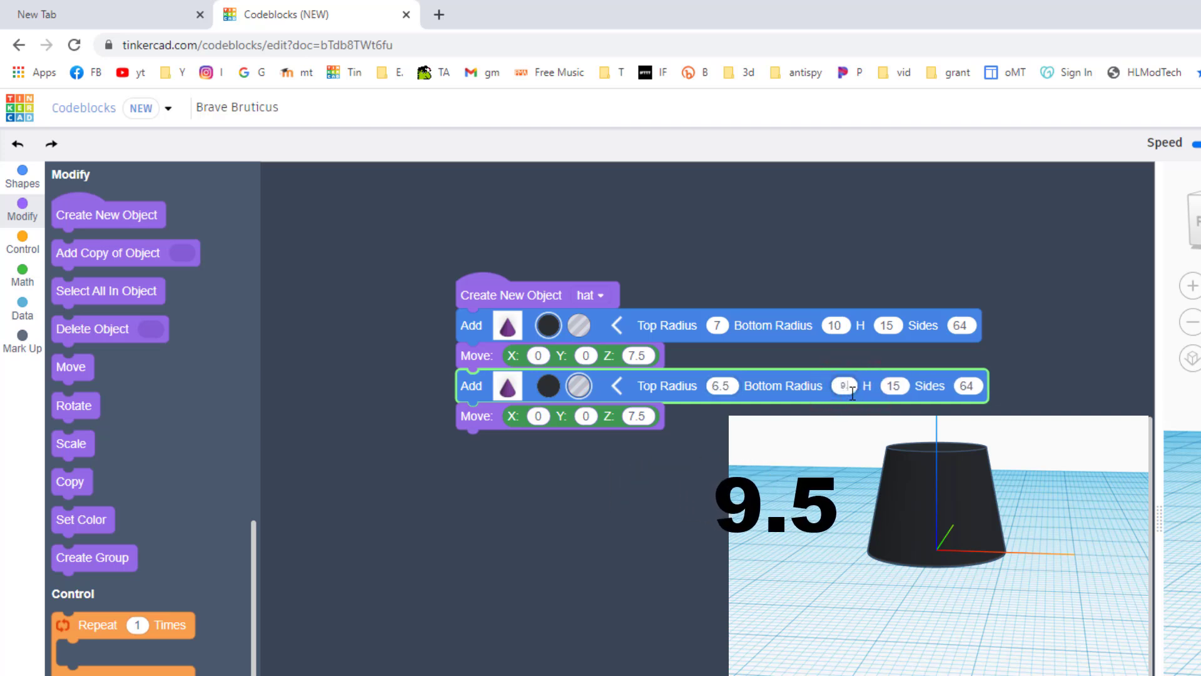
left_click(904, 389)
type("1")
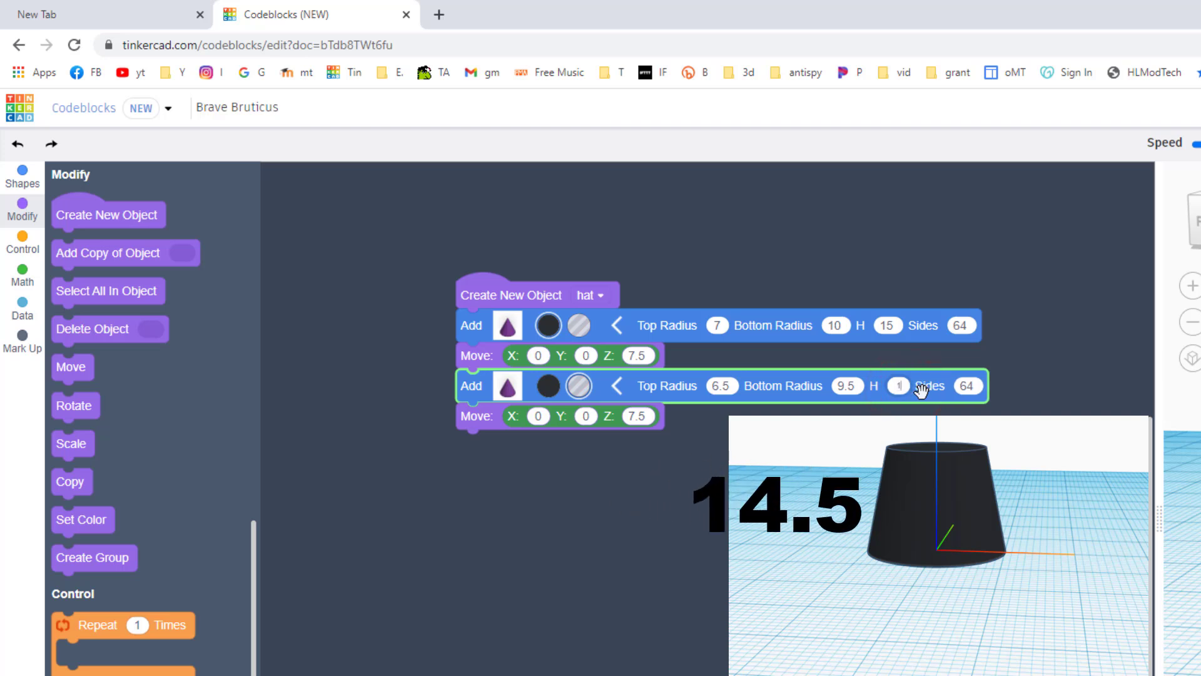
type("4.5")
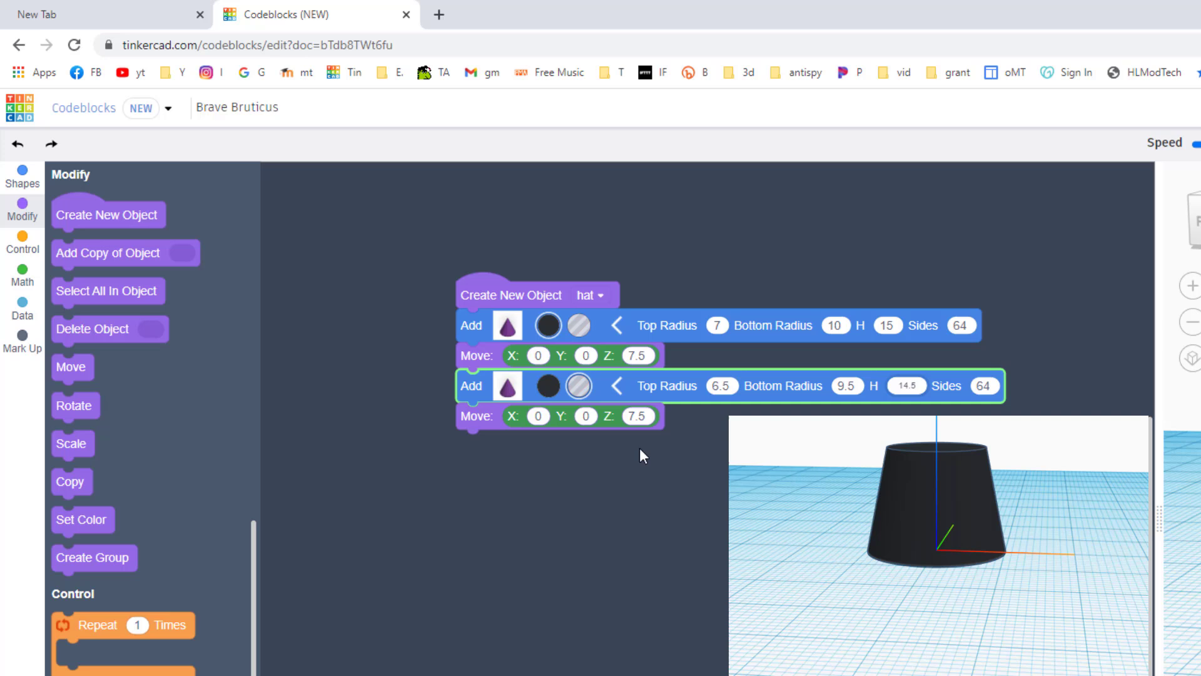
left_click(642, 416)
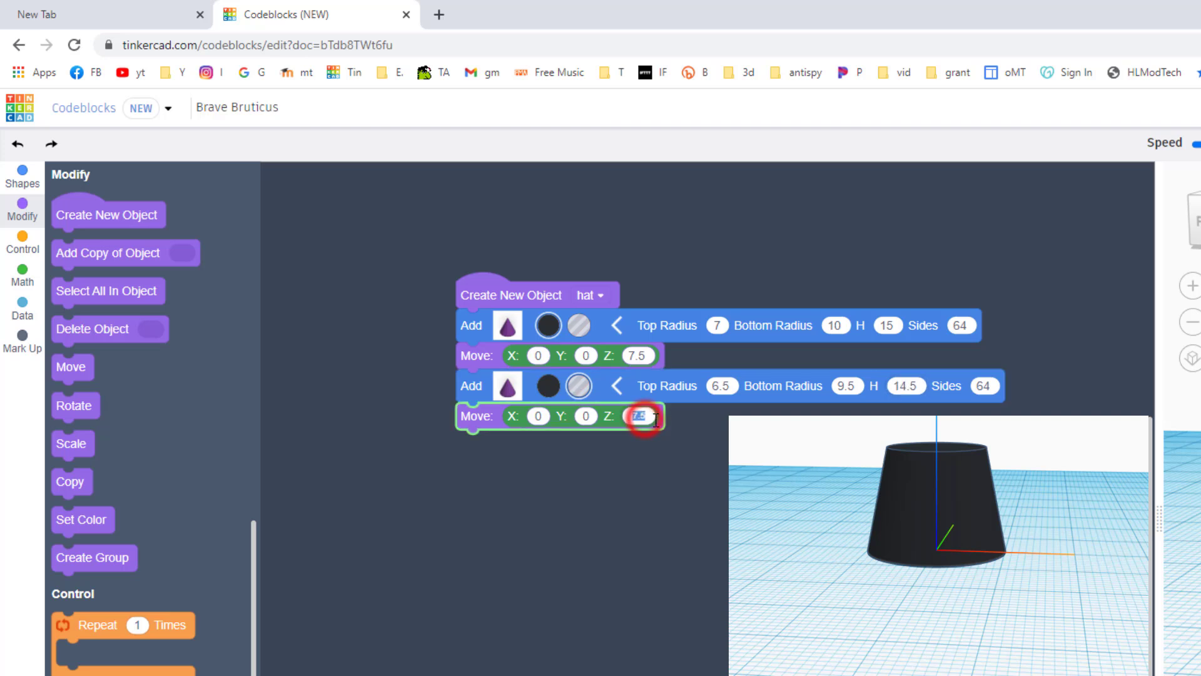
left_click(706, 446)
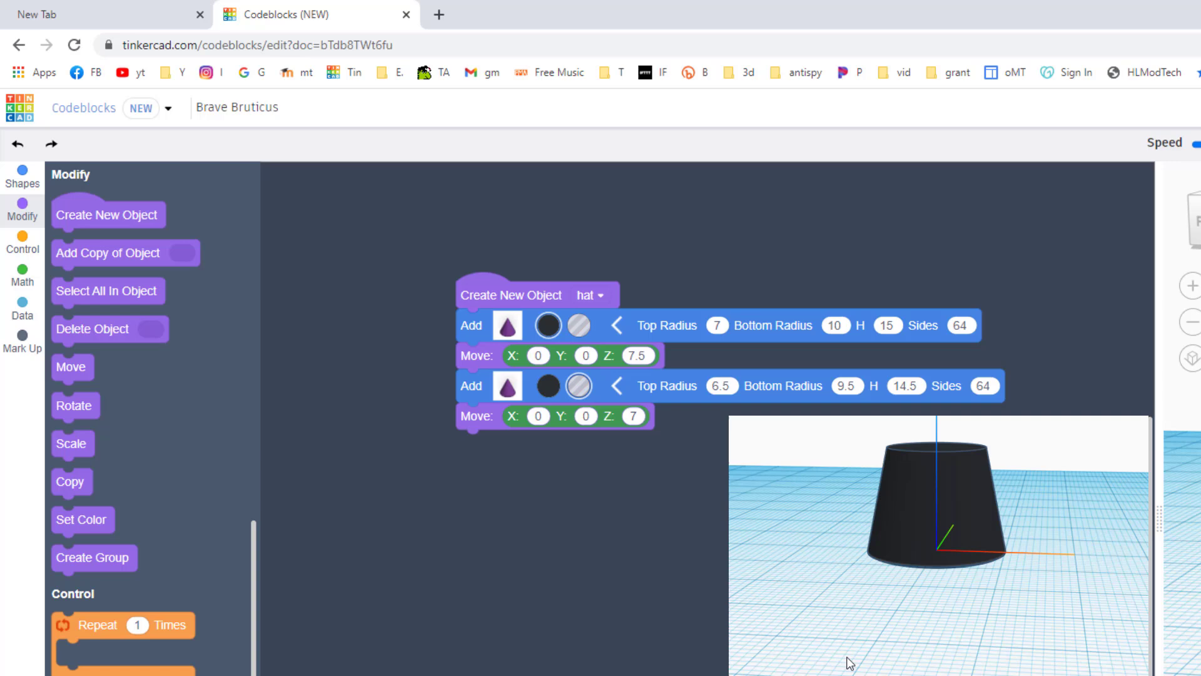
- Add a Create Group block at the end to group both cones
left_click_drag(877, 633, 906, 527)
left_click_drag(844, 497, 811, 609)
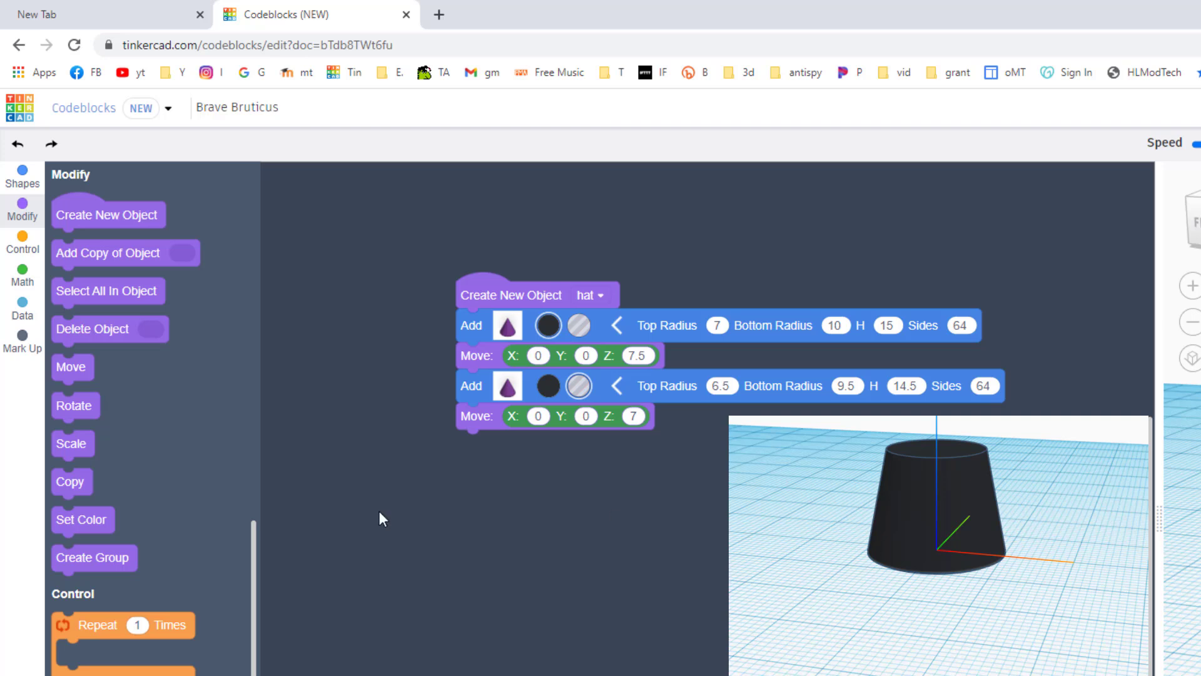
left_click_drag(87, 556, 492, 445)
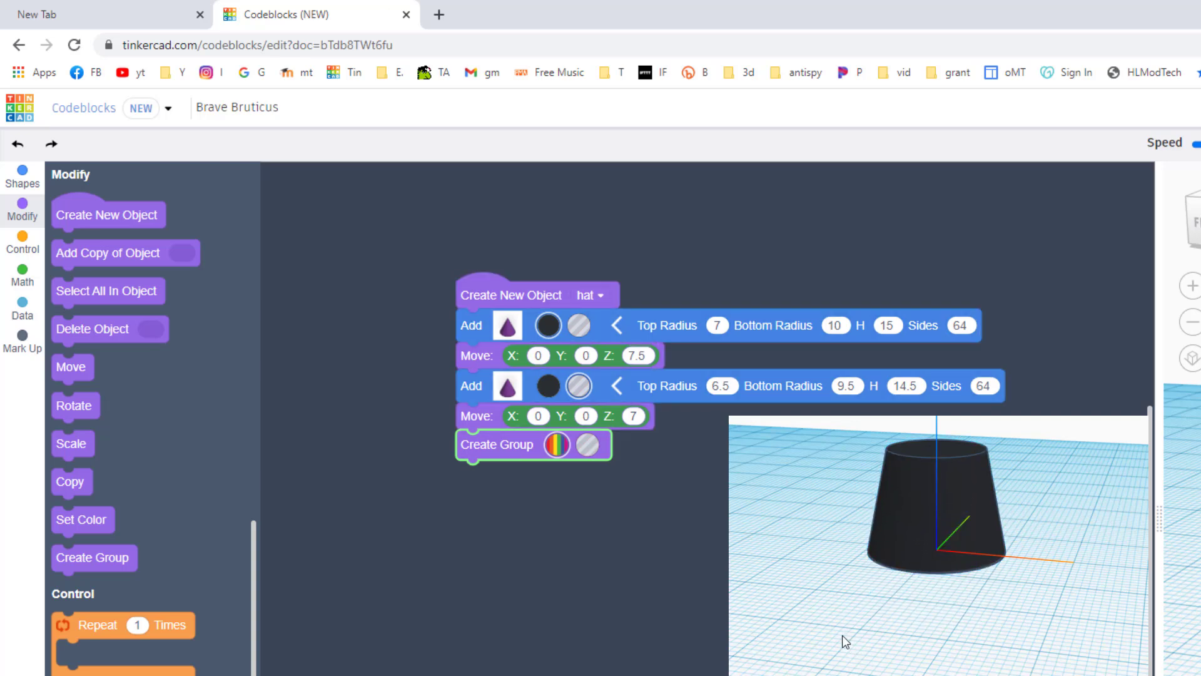
- Orbit and zoom the preview to confirm the grouped cone is hollow underneath
left_click_drag(838, 632, 851, 496)
scroll(911, 604, "up", 10)
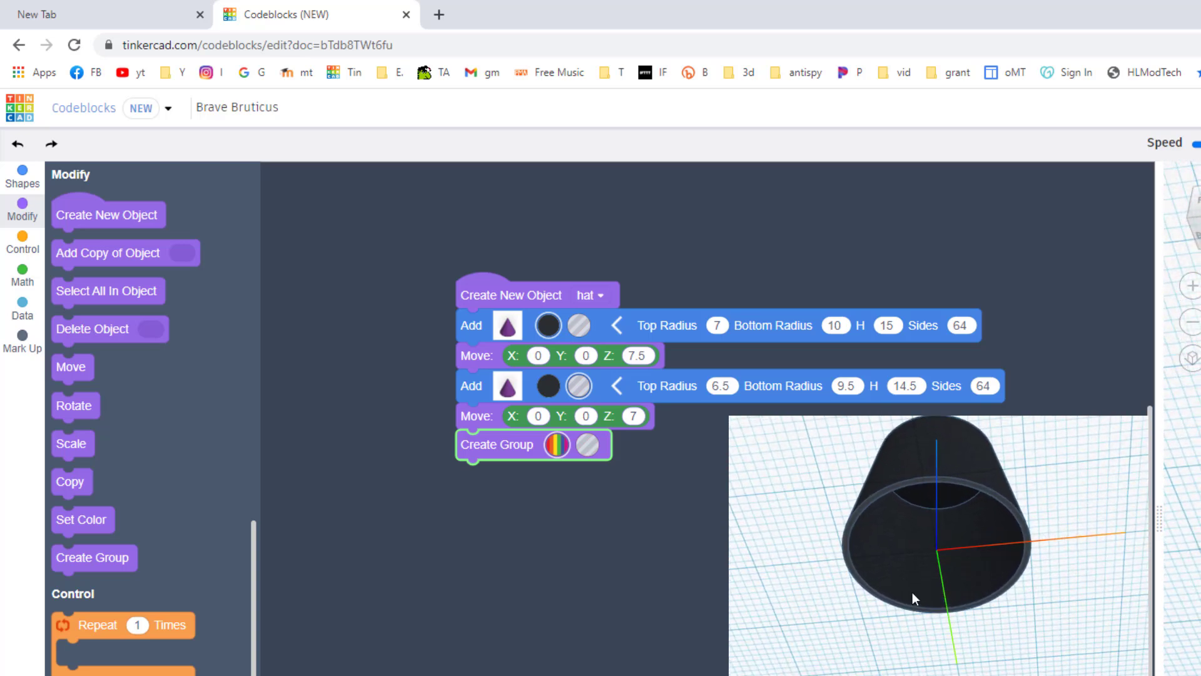
scroll(907, 573, "down", 8)
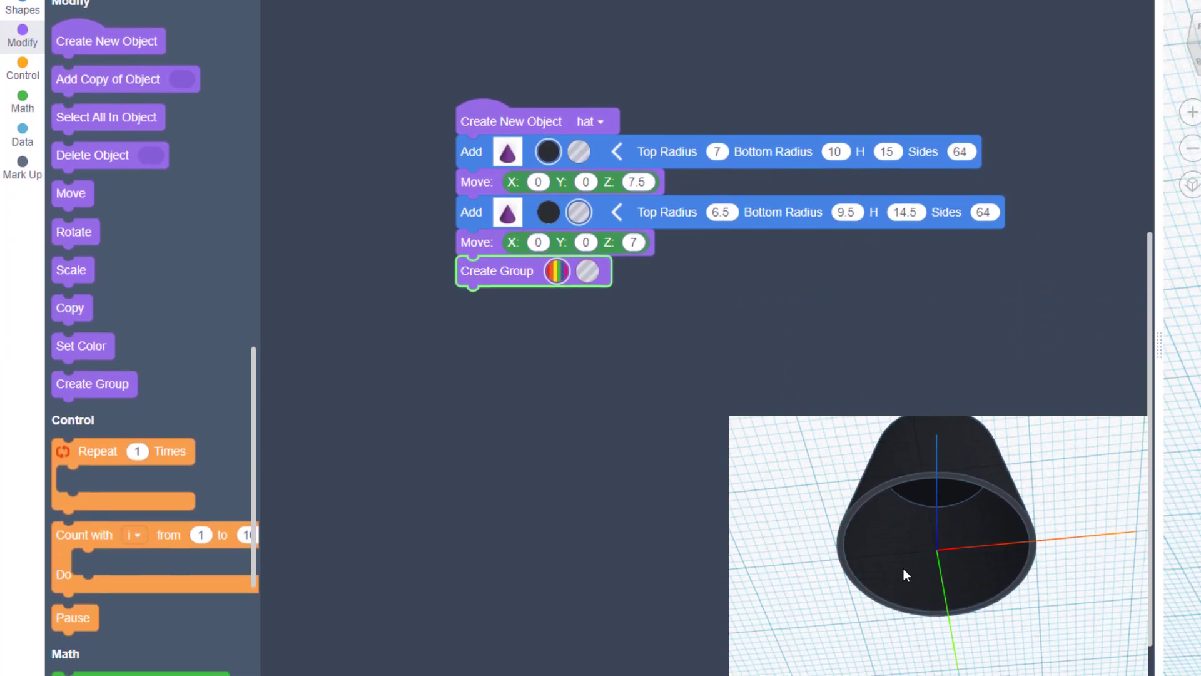
scroll(611, 448, "up", 3)
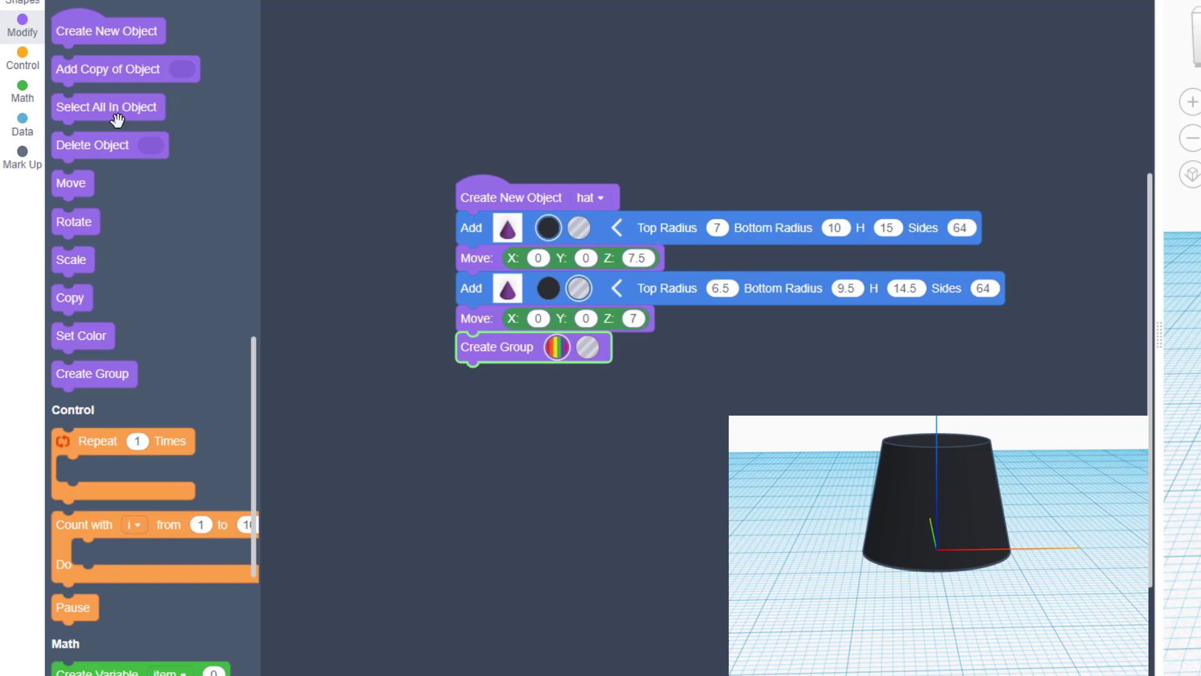
left_click(22, 3)
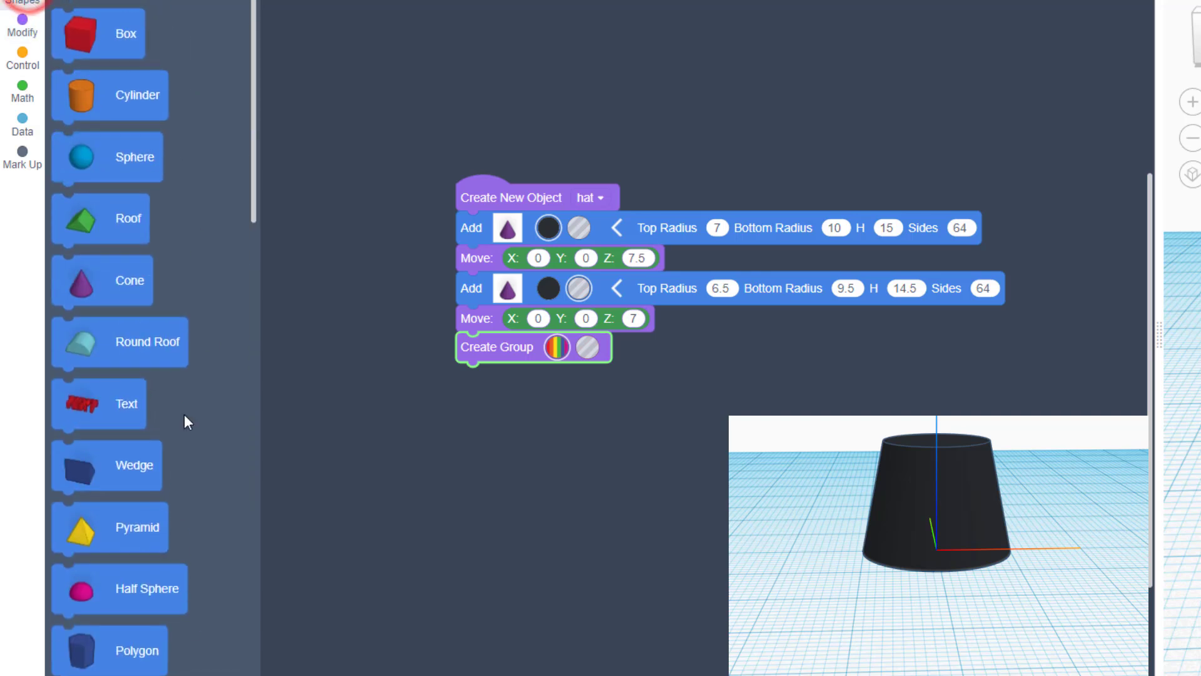
- Add a black Tube block after the Create Group block
scroll(157, 394, "down", 5)
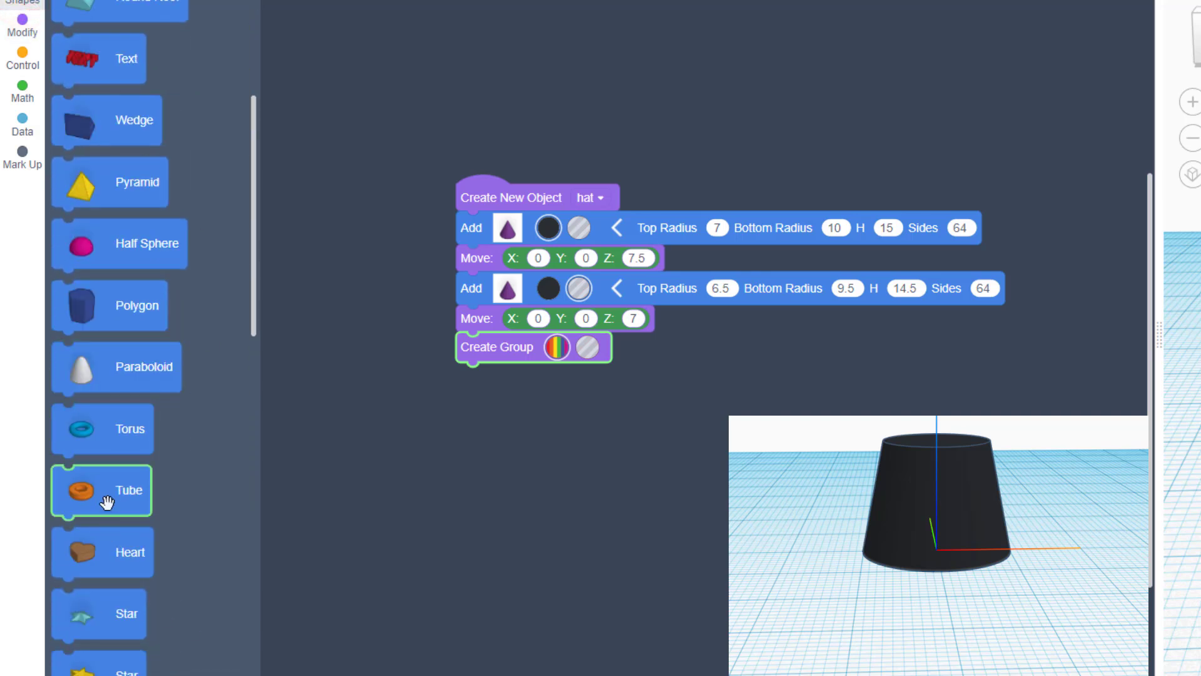
left_click_drag(108, 503, 492, 382)
left_click(546, 379)
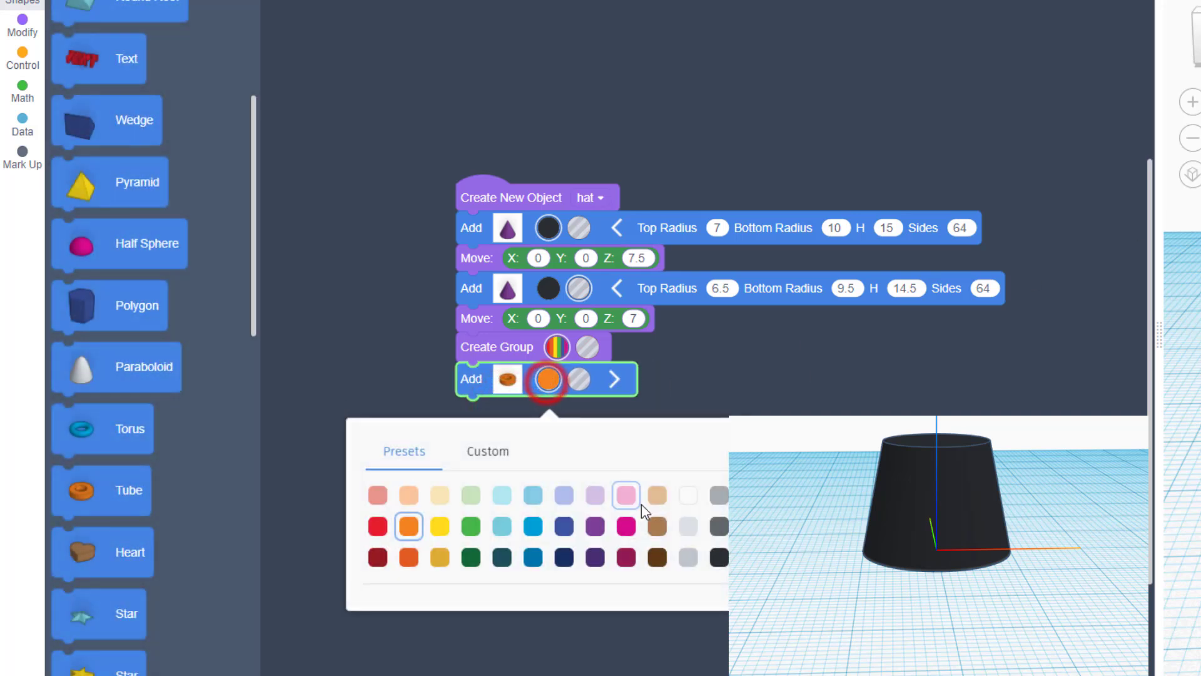
left_click(717, 554)
left_click(612, 379)
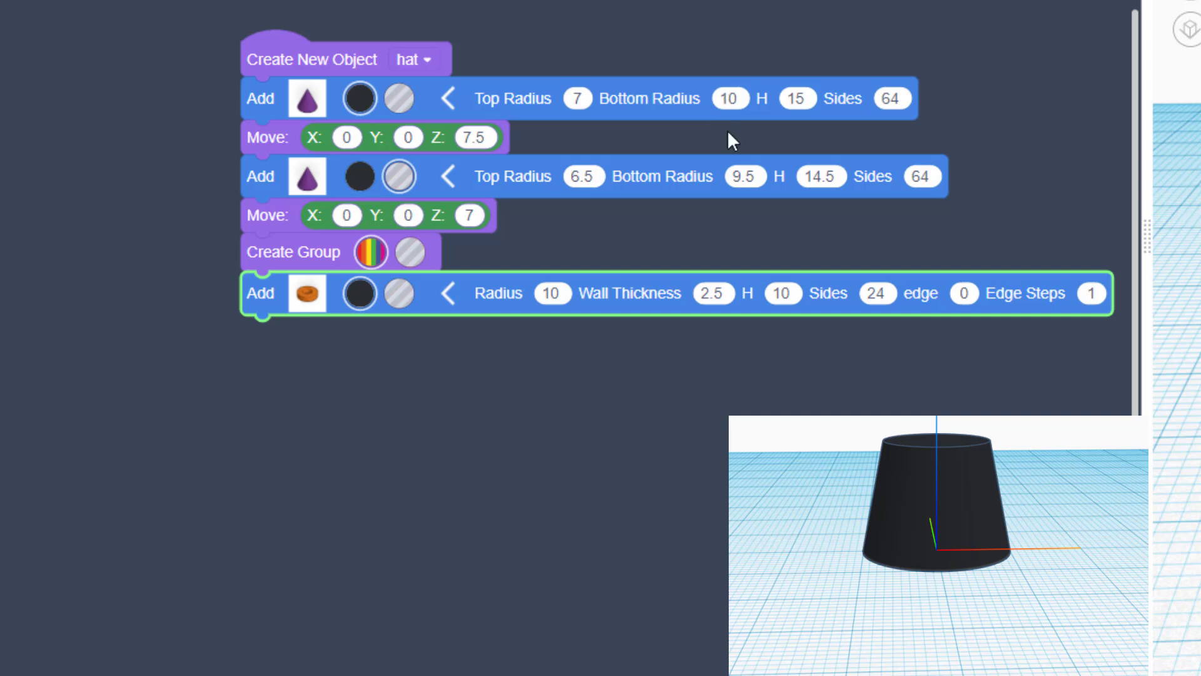
- Set the brim tube to radius 13, wall thickness 3, height .5 and 64 sides
left_click(554, 293)
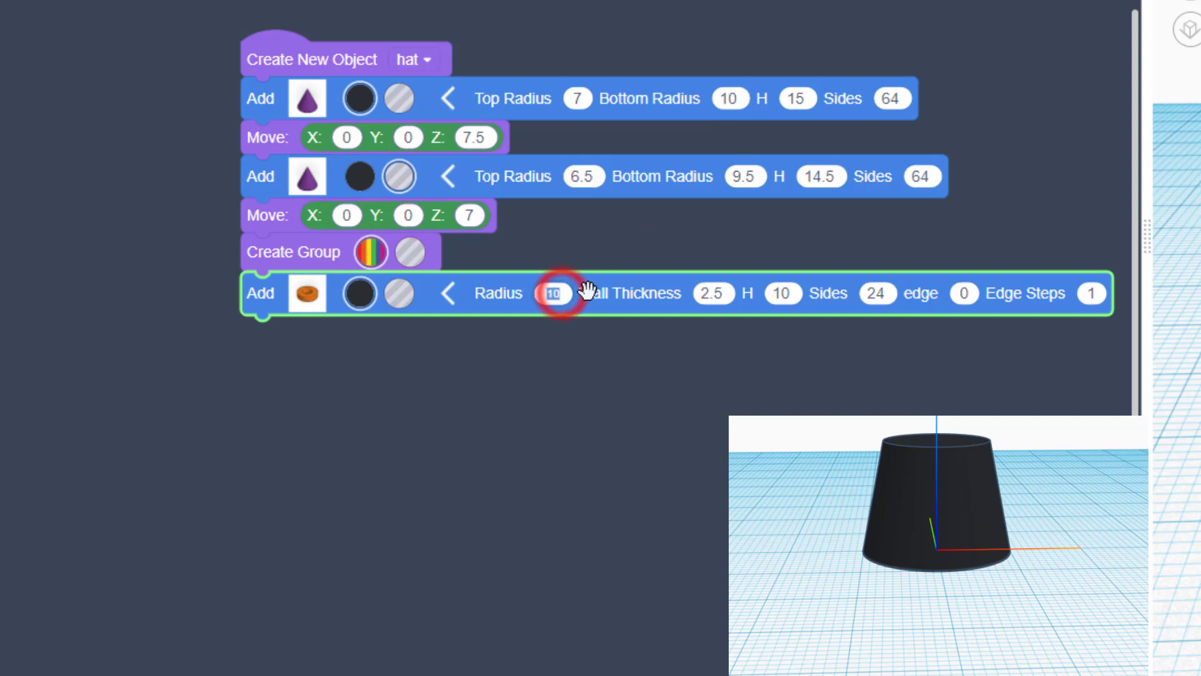
type("13")
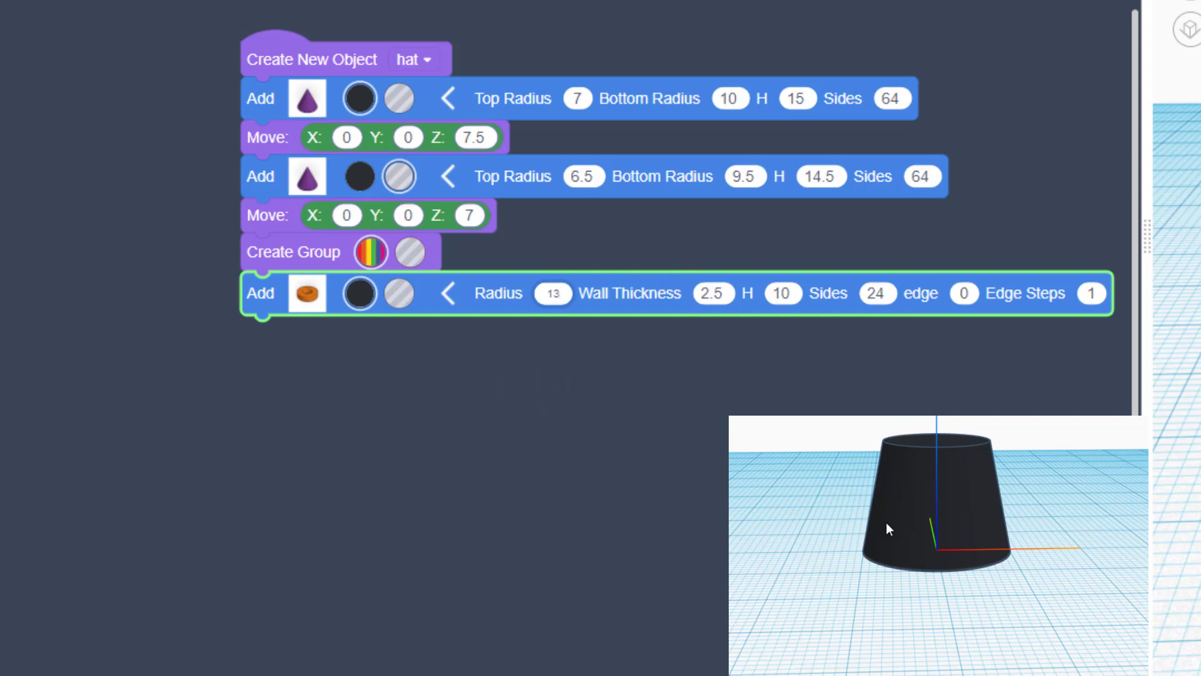
left_click(715, 293)
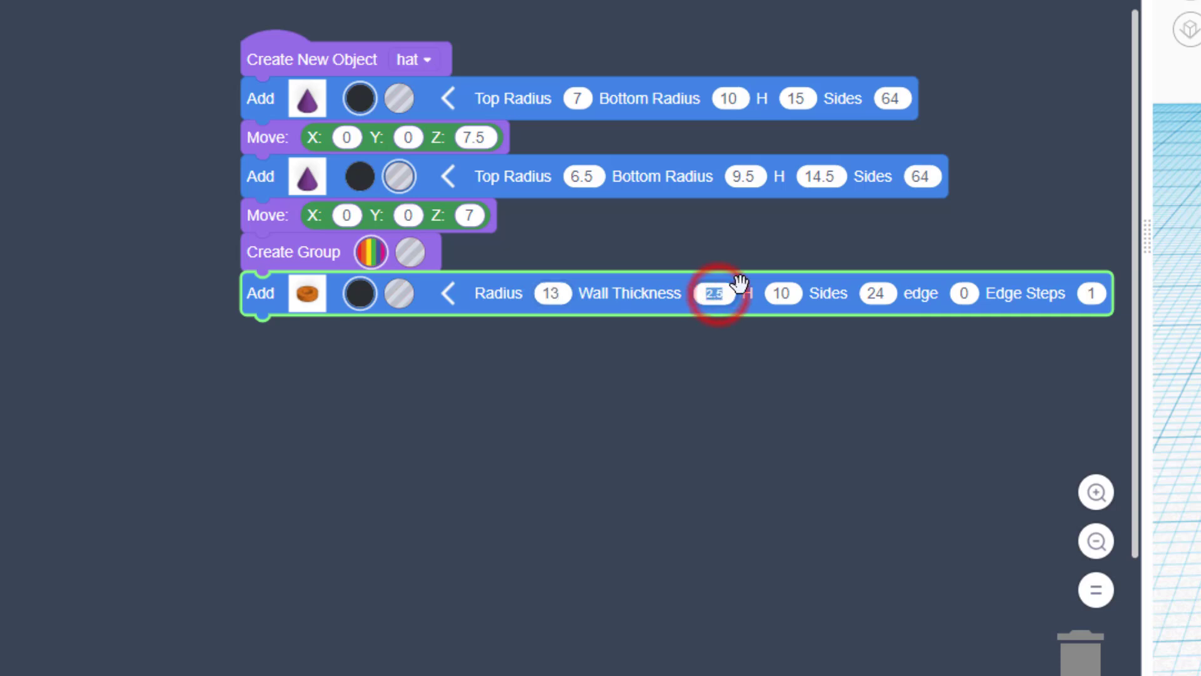
type("3")
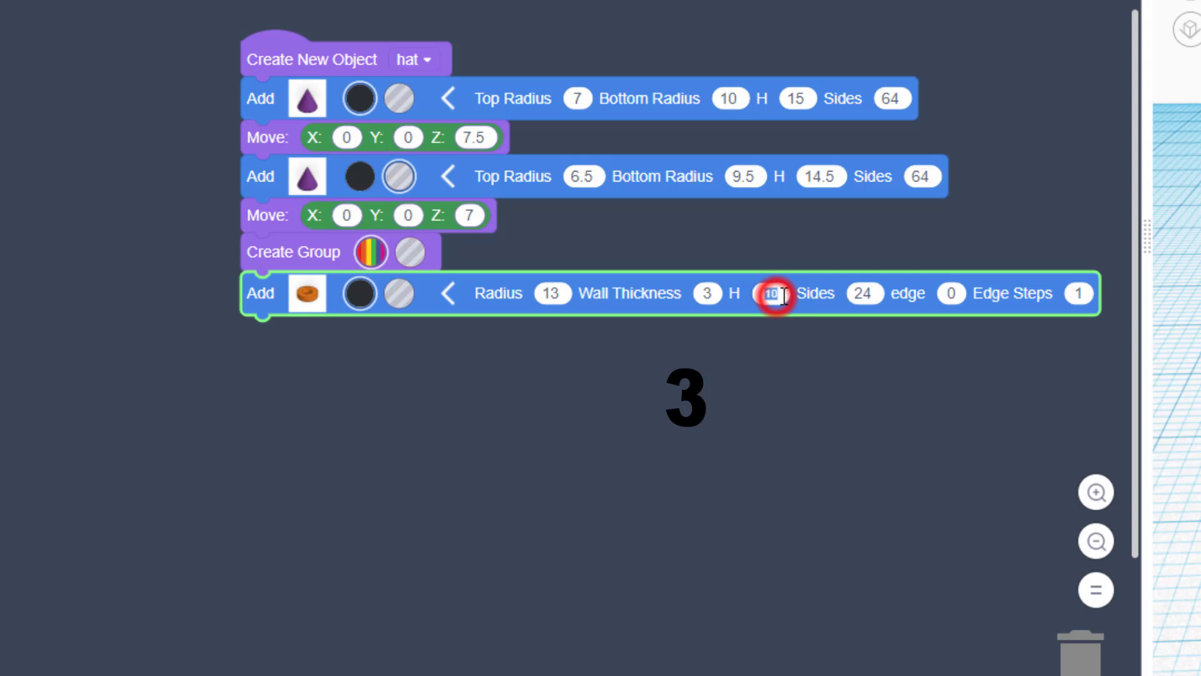
type(".5")
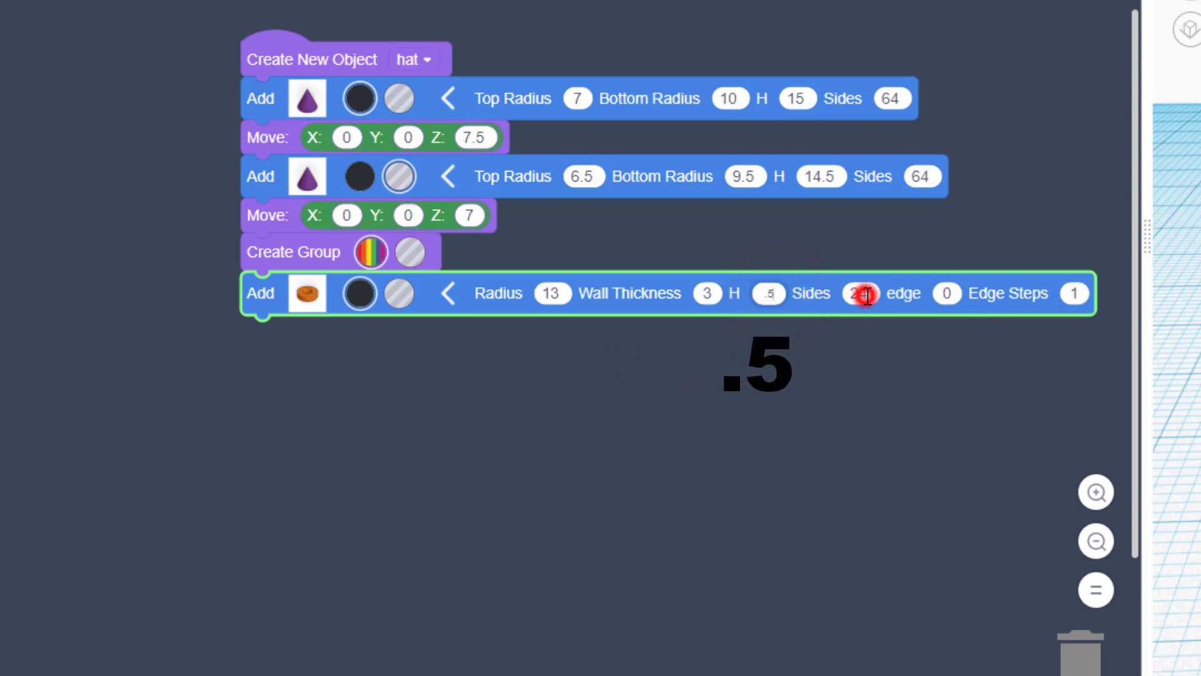
left_click(866, 296)
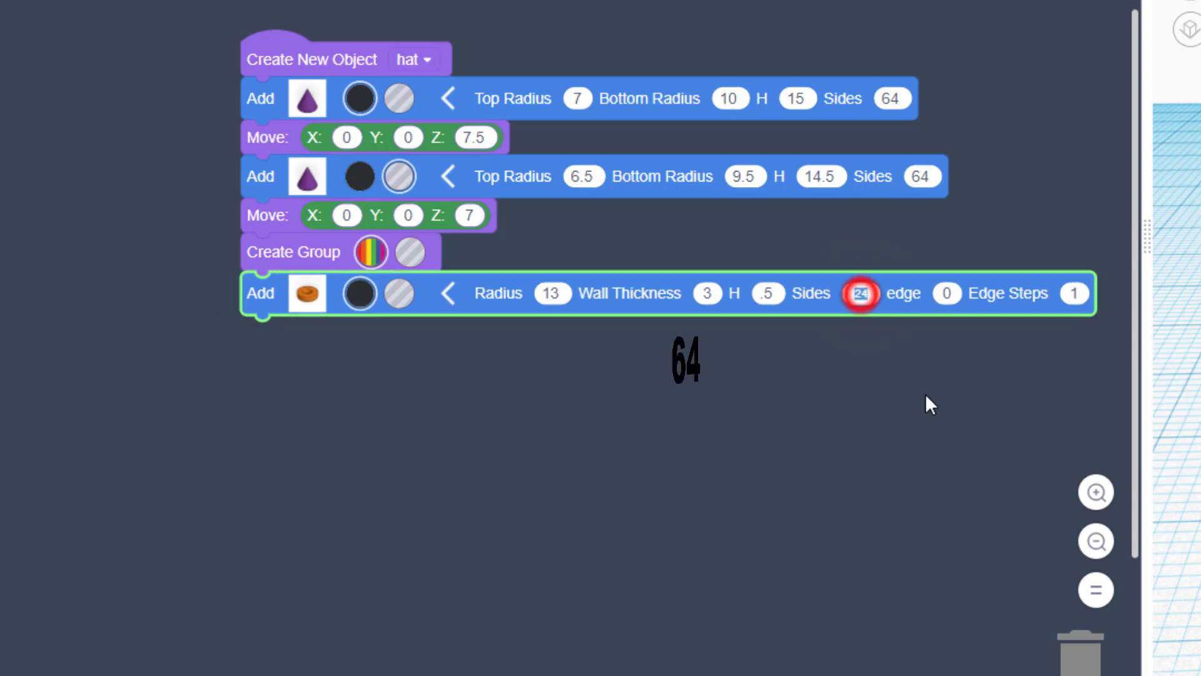
type("64")
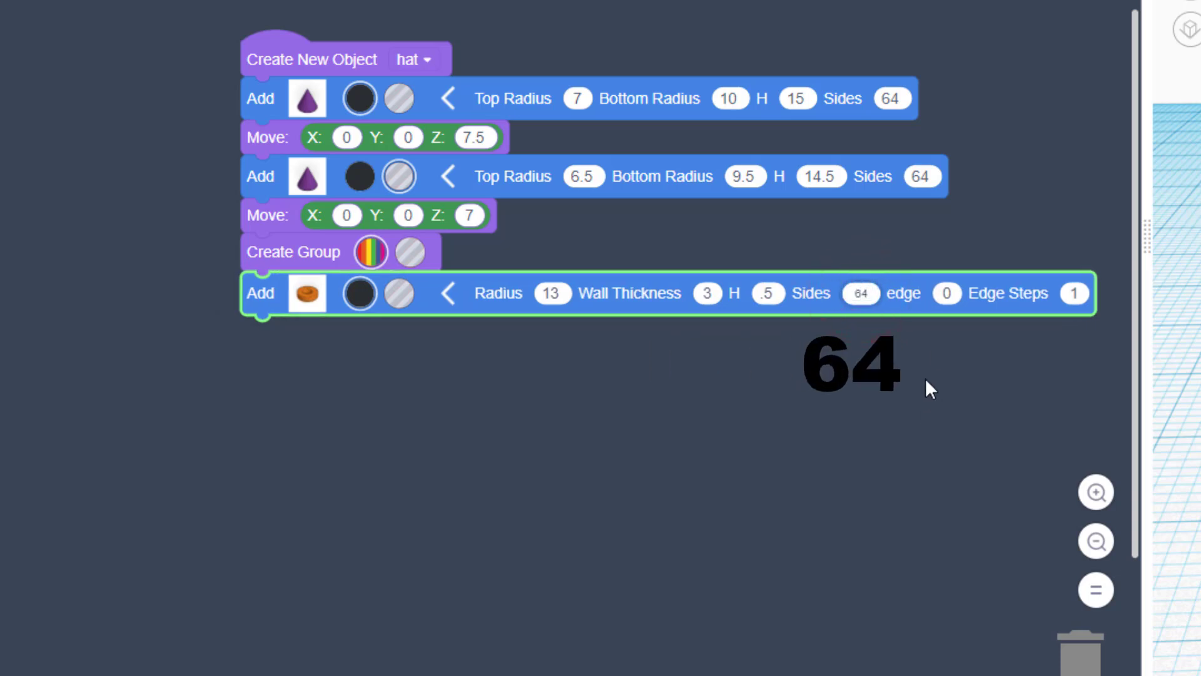
key("Return")
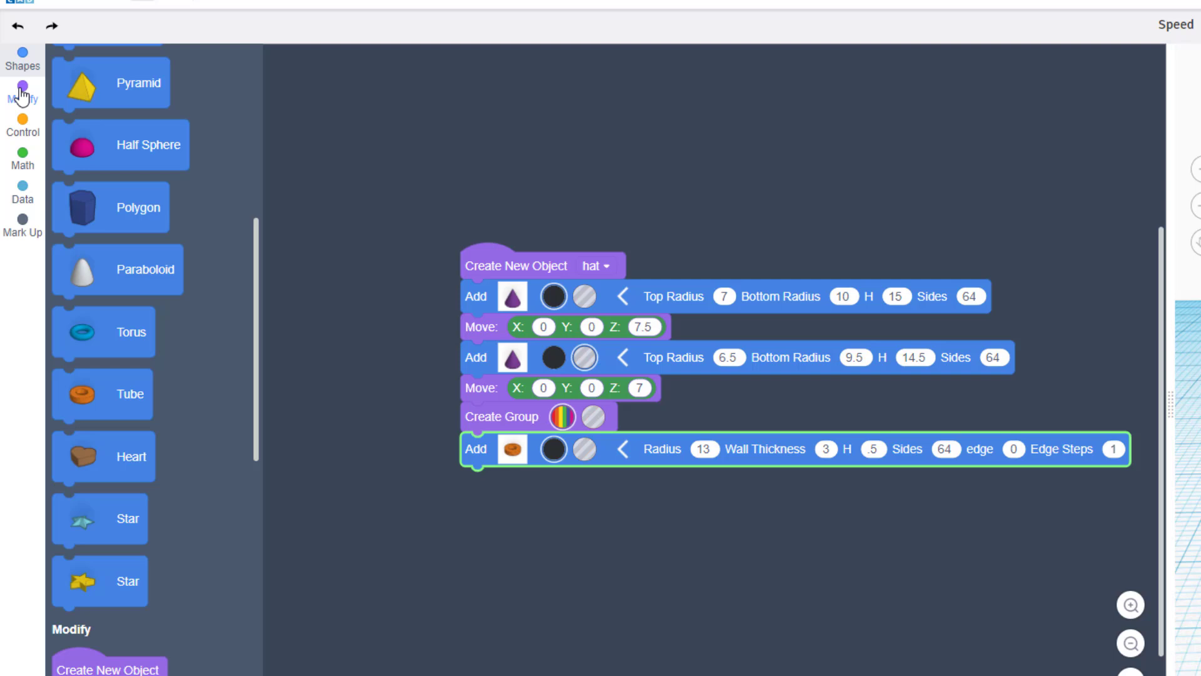
- Add a second Create New Object block below the hat code and name it band
left_click(22, 93)
left_click(72, 94)
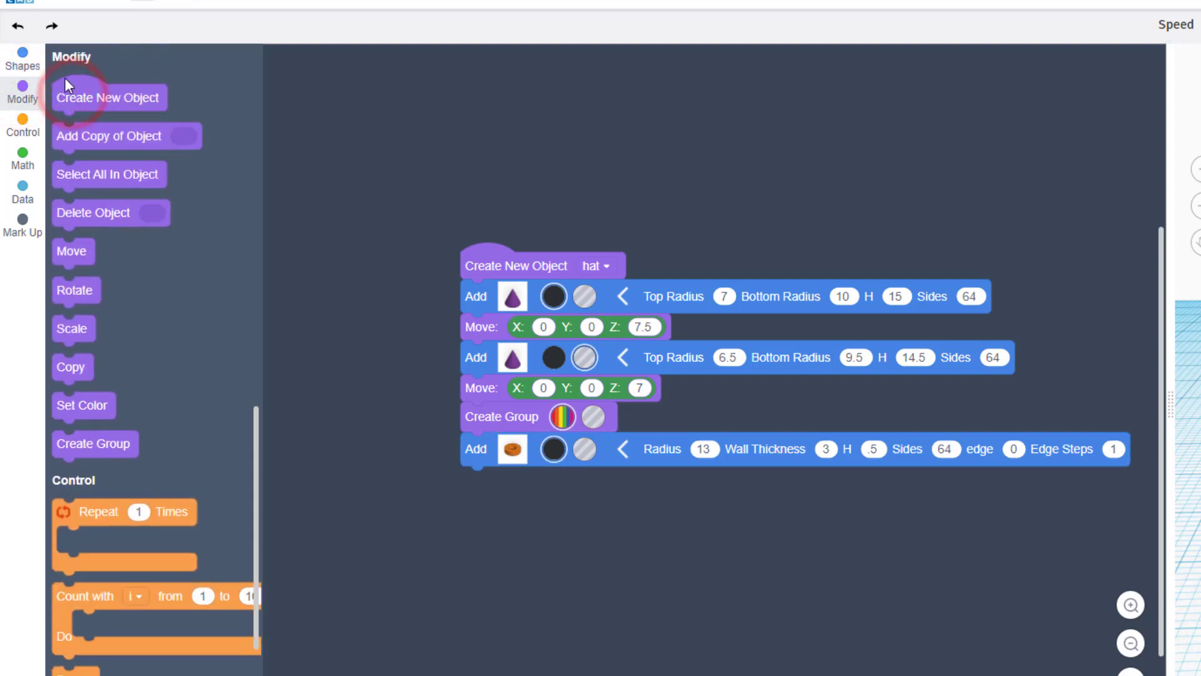
left_click_drag(103, 97, 490, 500)
left_click(23, 92)
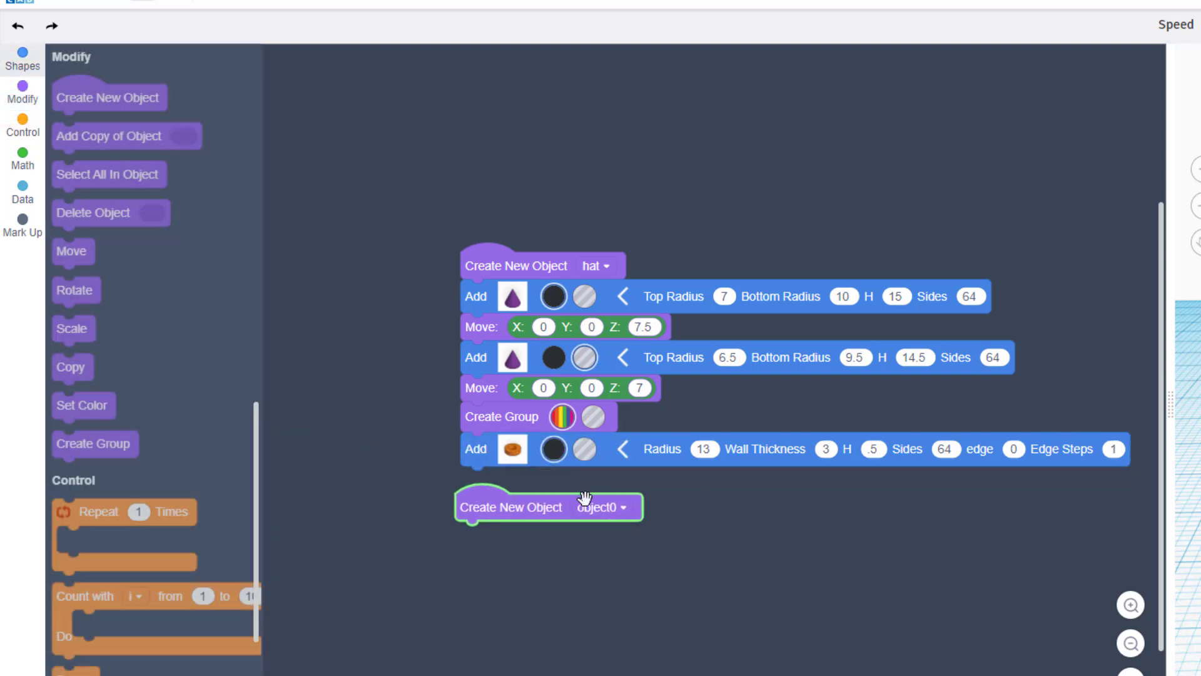
left_click(617, 508)
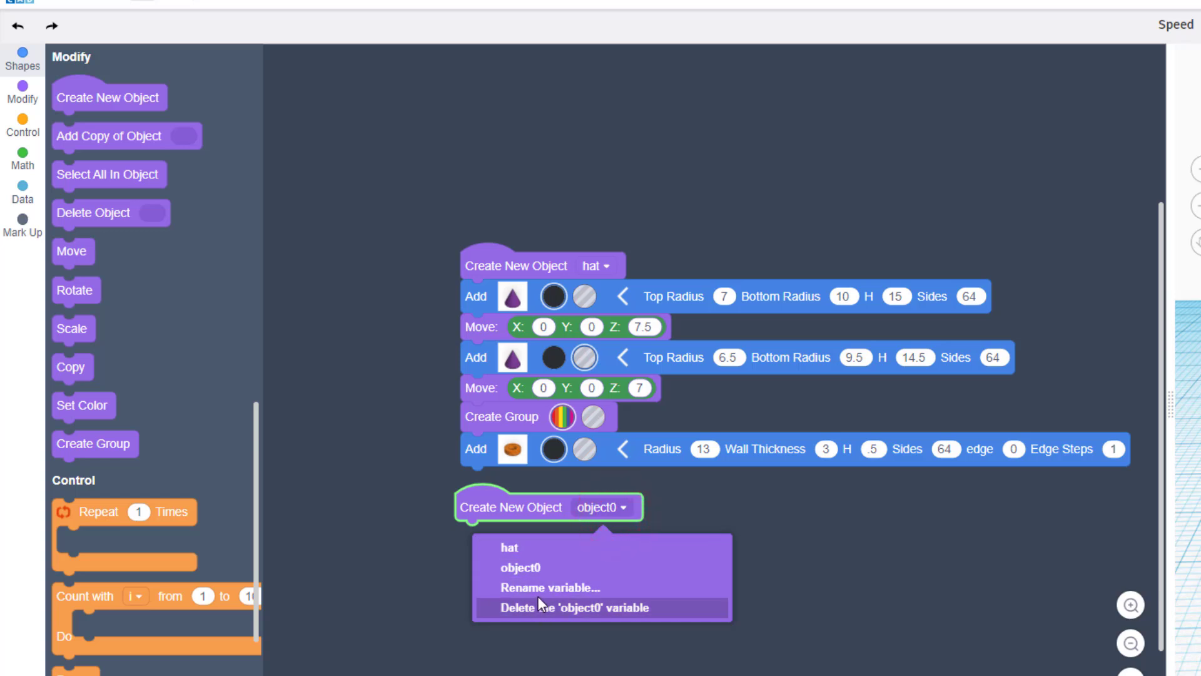
left_click(538, 589)
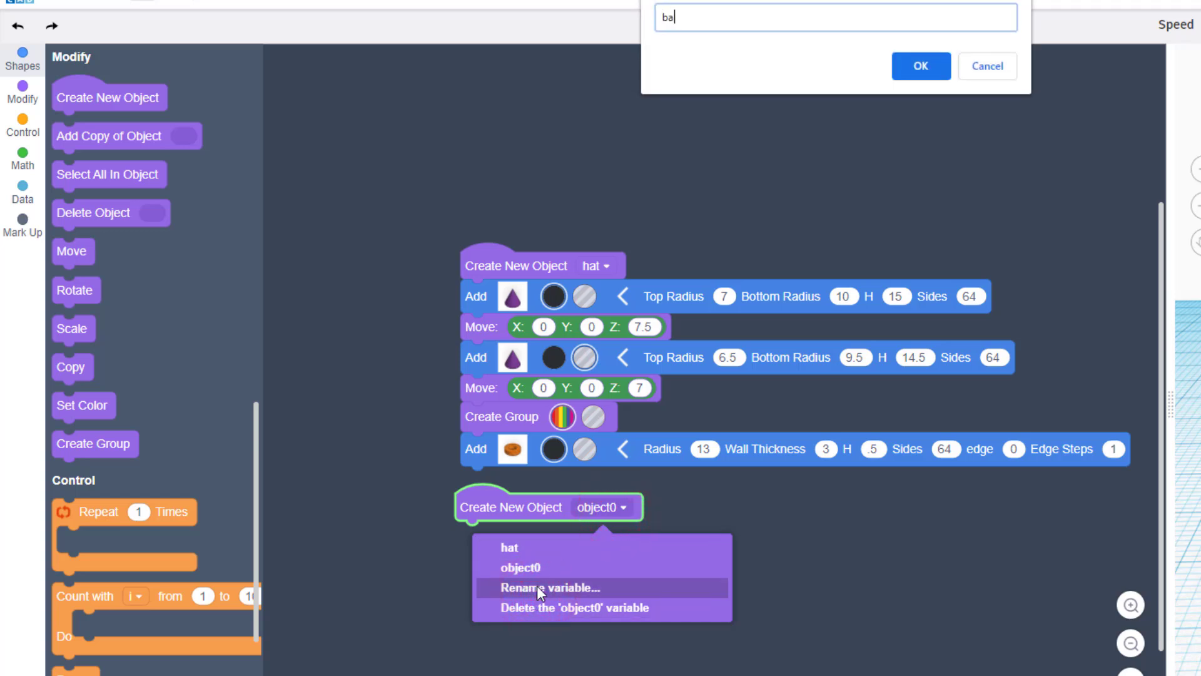
left_click(919, 67)
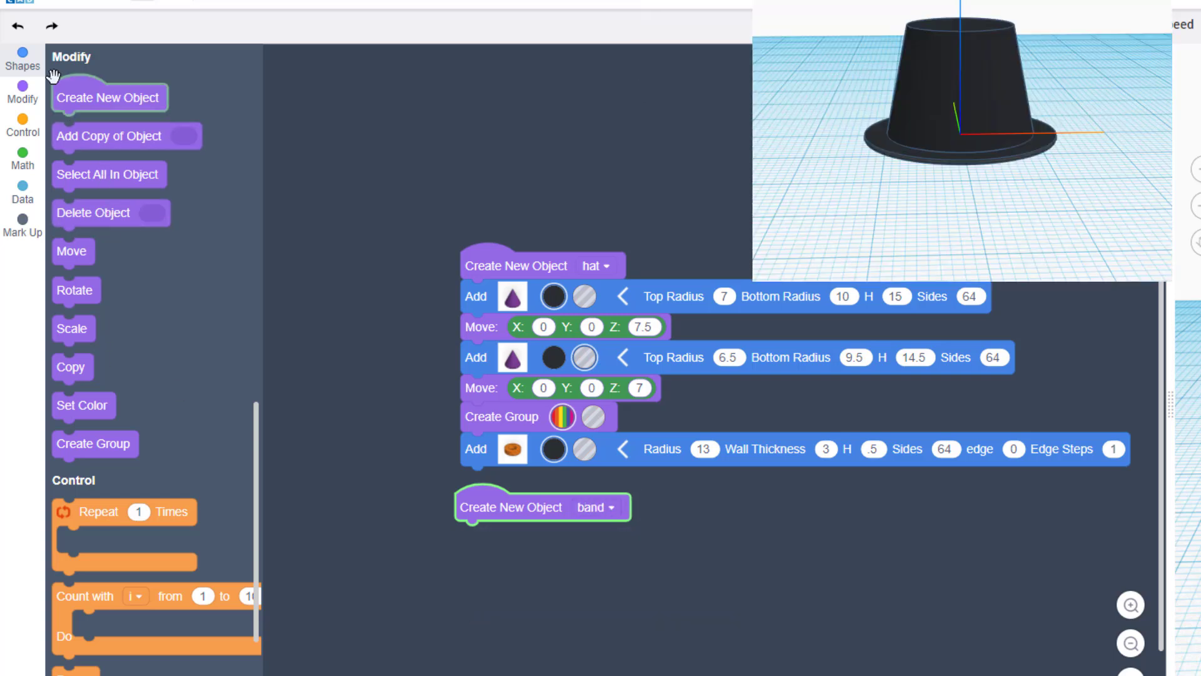
left_click(20, 55)
- Add a brown Tube block to the band object
scroll(119, 595, "down", 4)
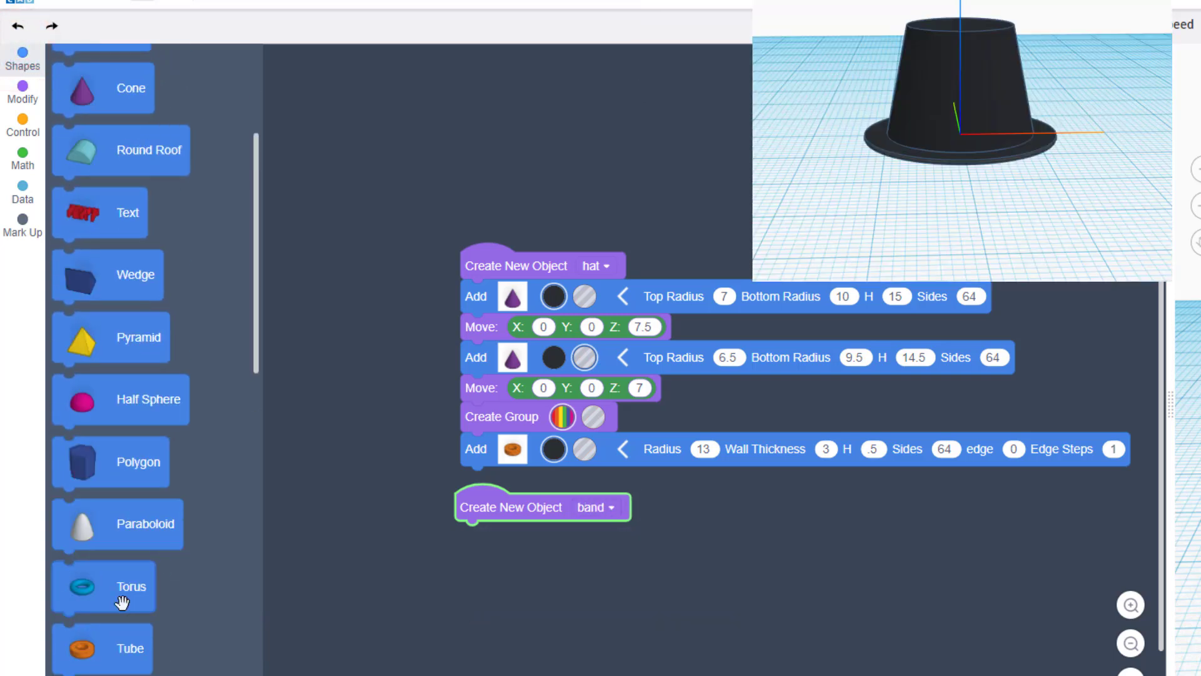
left_click_drag(113, 642, 536, 572)
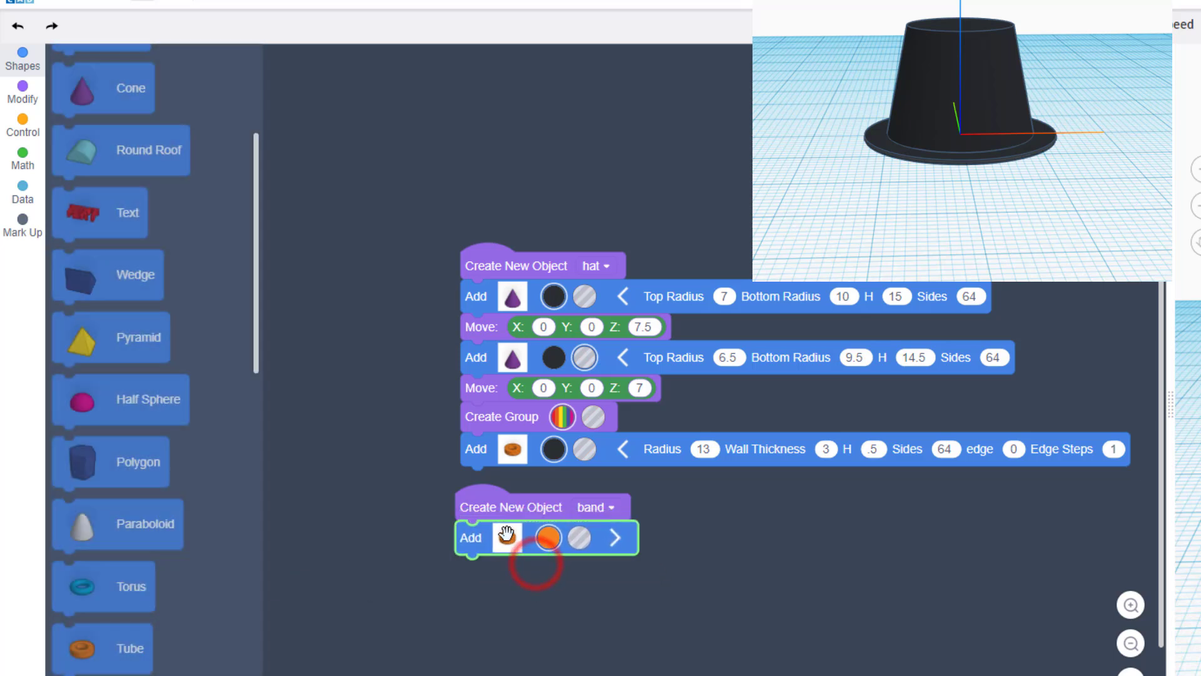
left_click(549, 538)
scroll(463, 613, "down", 1)
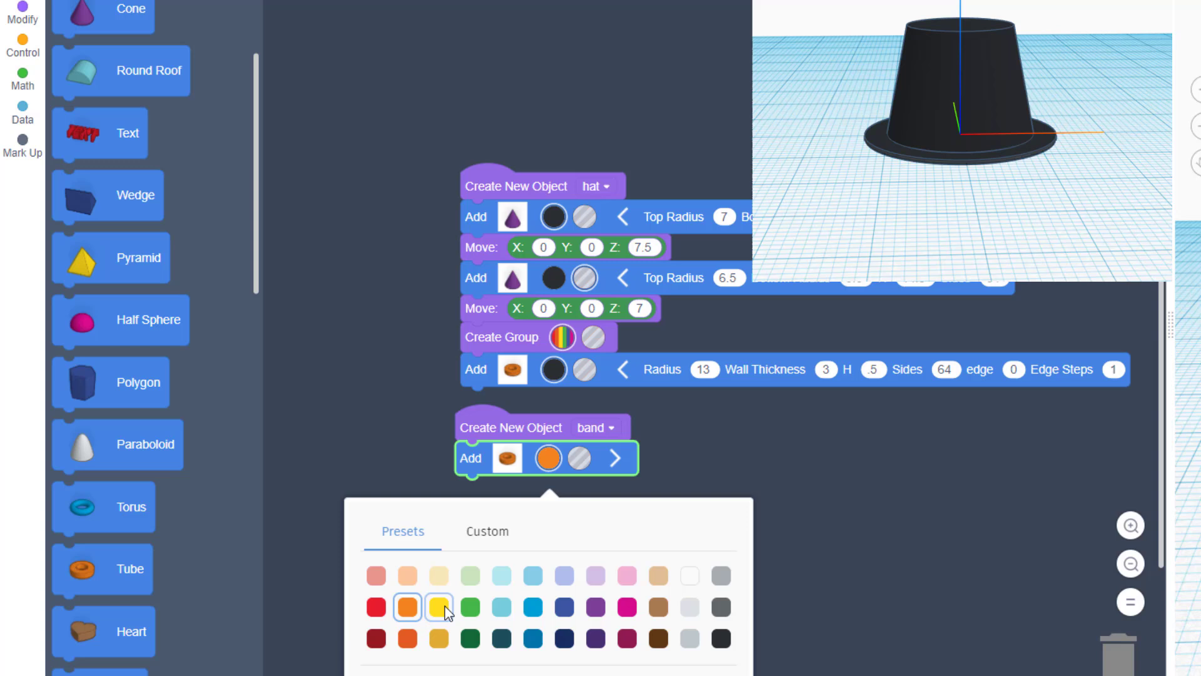
left_click(654, 613)
left_click(617, 458)
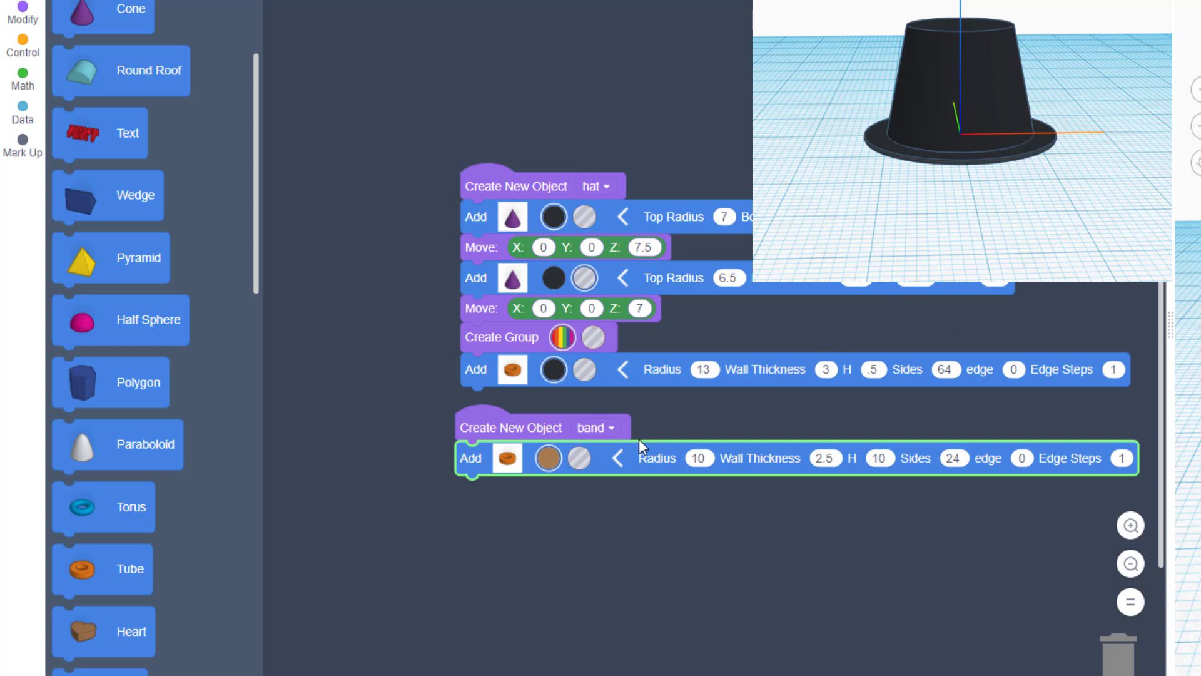
- Set the band tube to wall thickness .5, height 4 and 64 sides
left_click(832, 461)
left_click(834, 458)
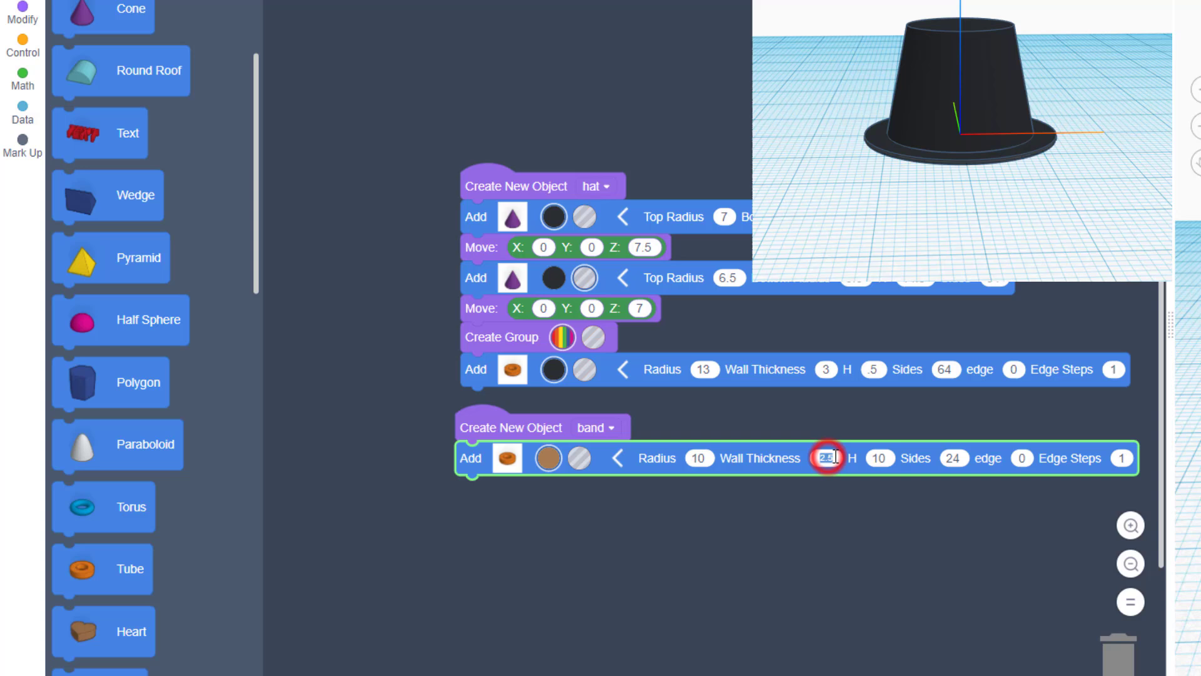
type(".5")
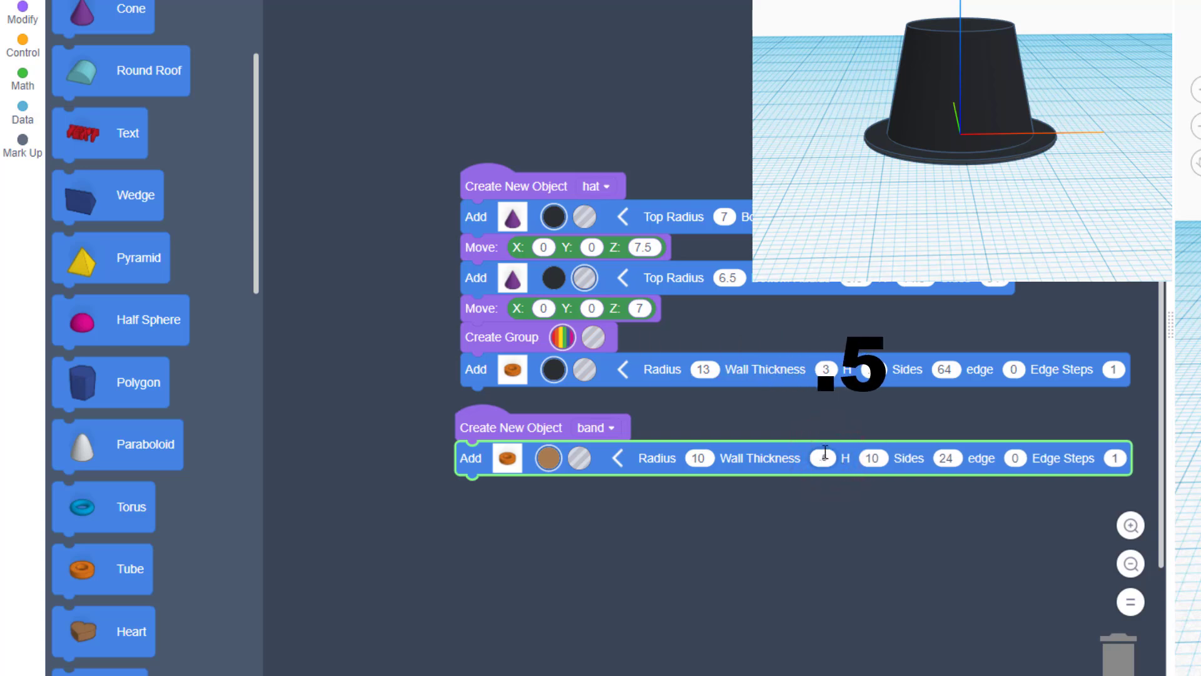
left_click(878, 461)
type("4")
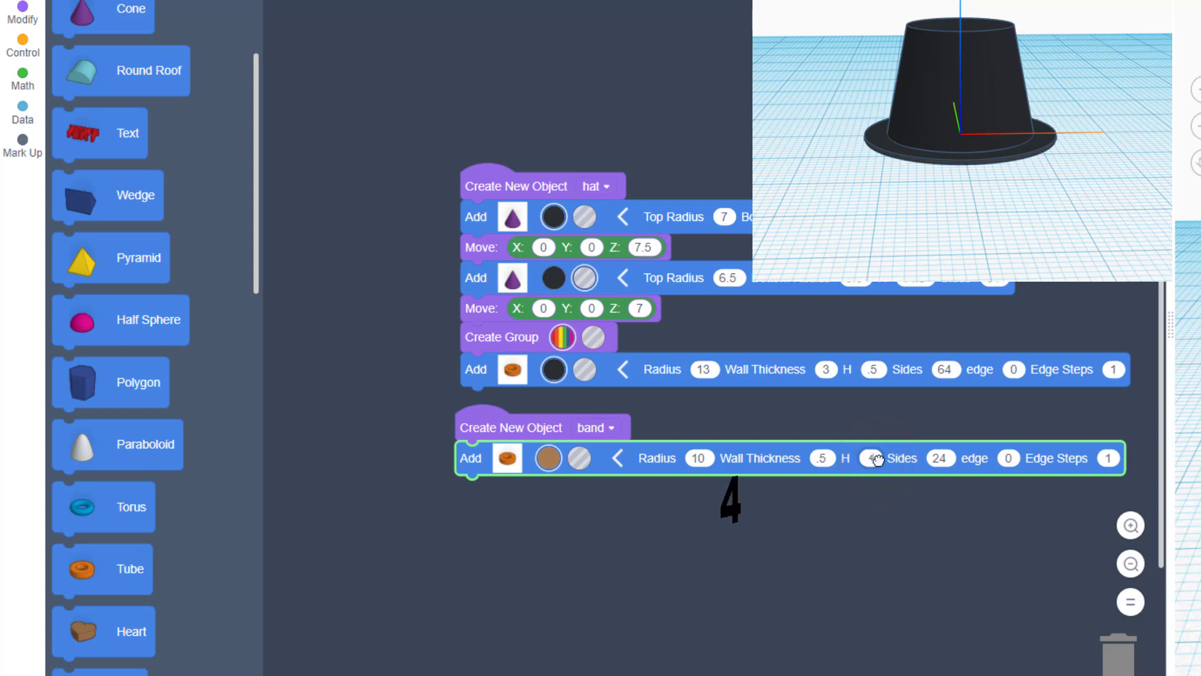
left_click(938, 458)
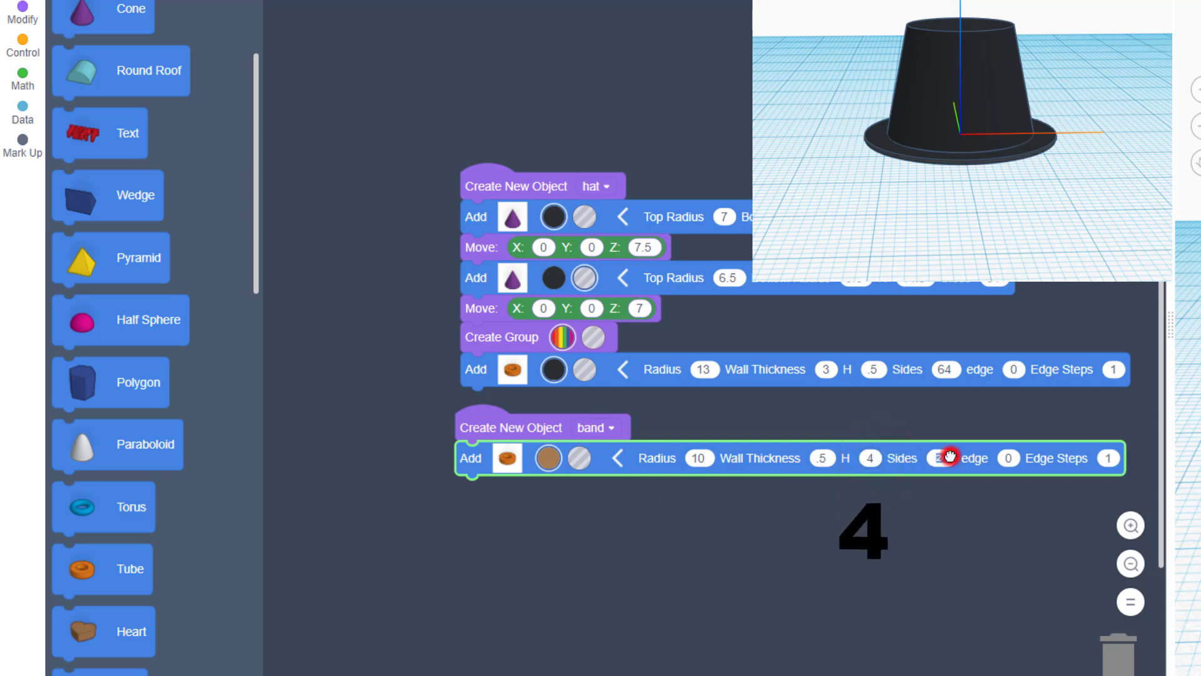
type("64")
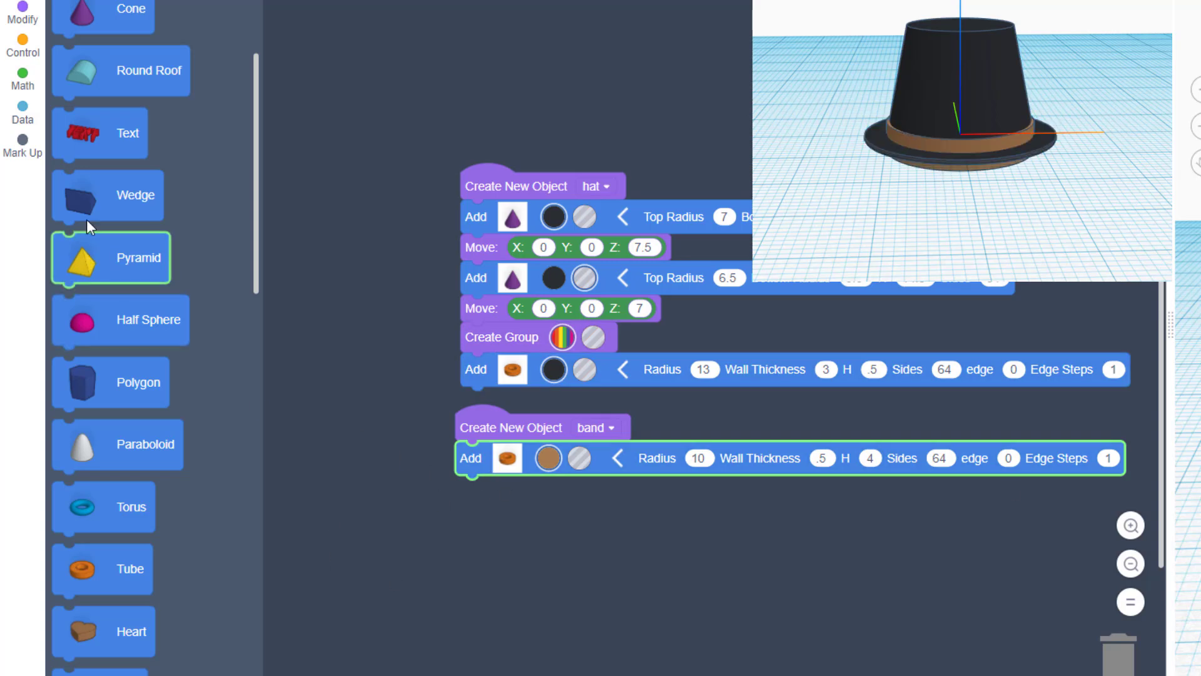
- Add a Move block under the band tube with Z 2.5, then rerun the code
left_click(22, 13)
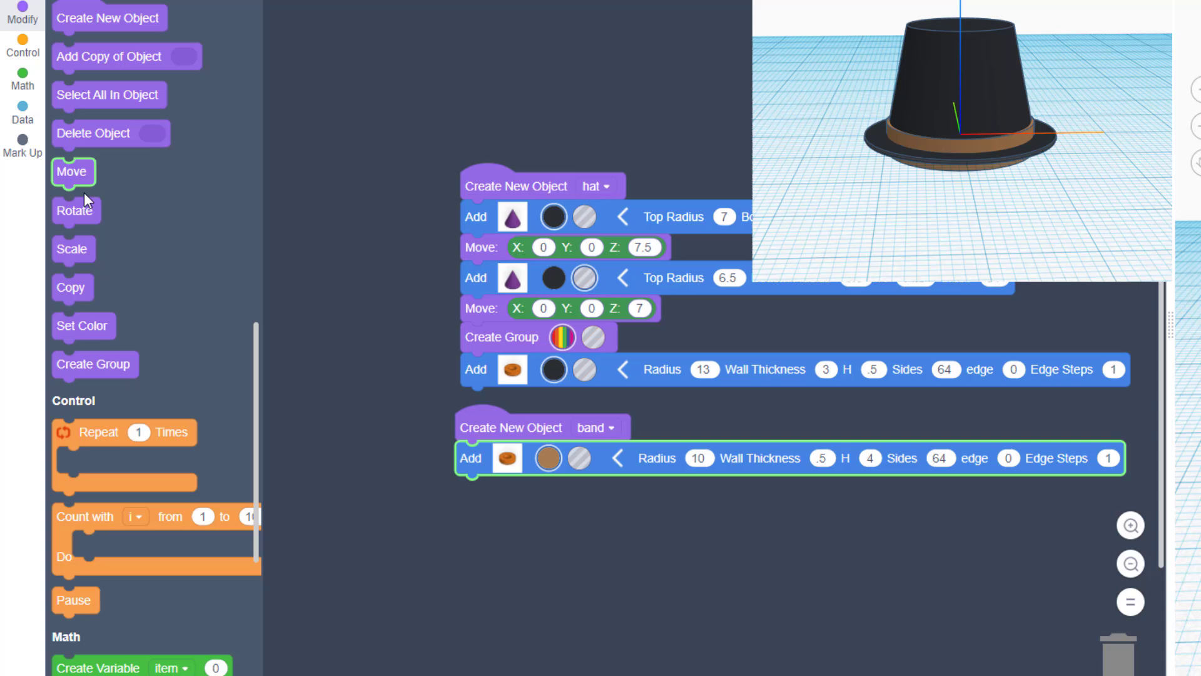
left_click_drag(82, 179, 487, 480)
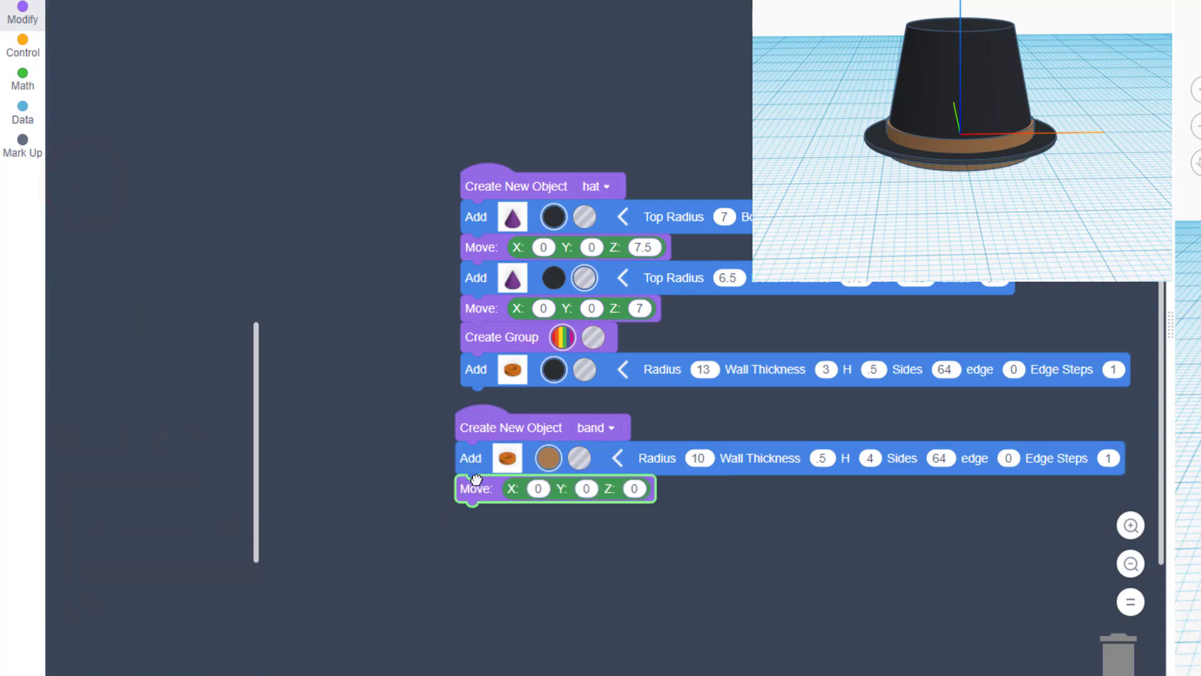
left_click(636, 490)
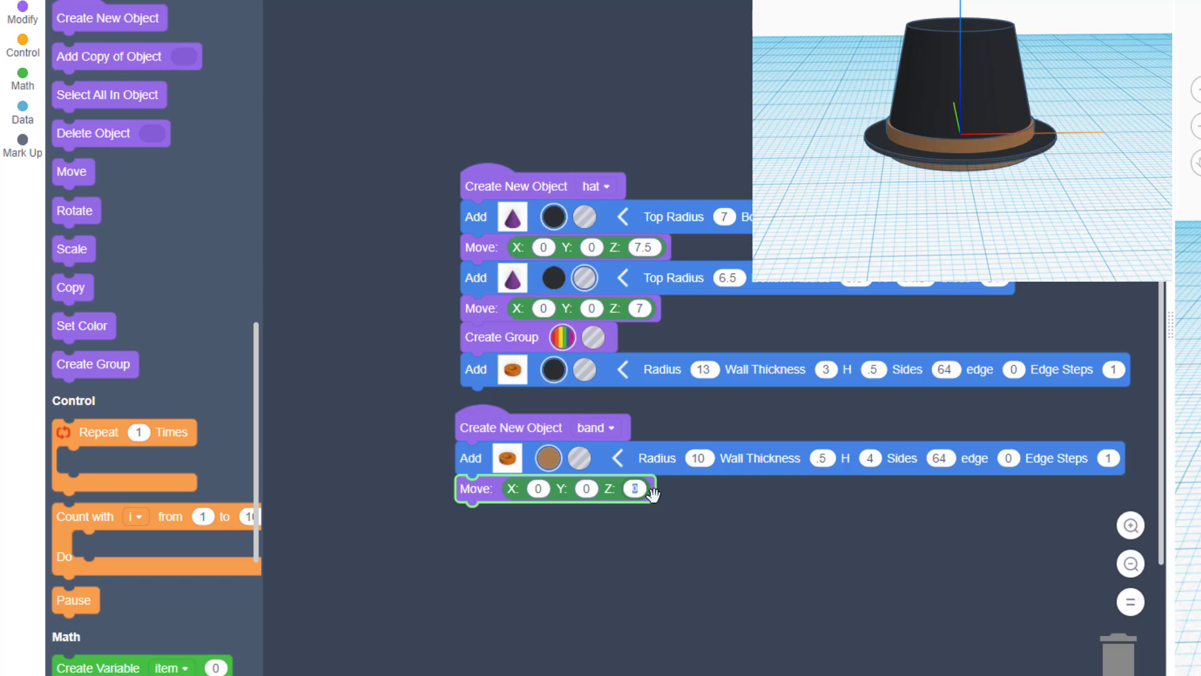
type("2.5")
key("Return")
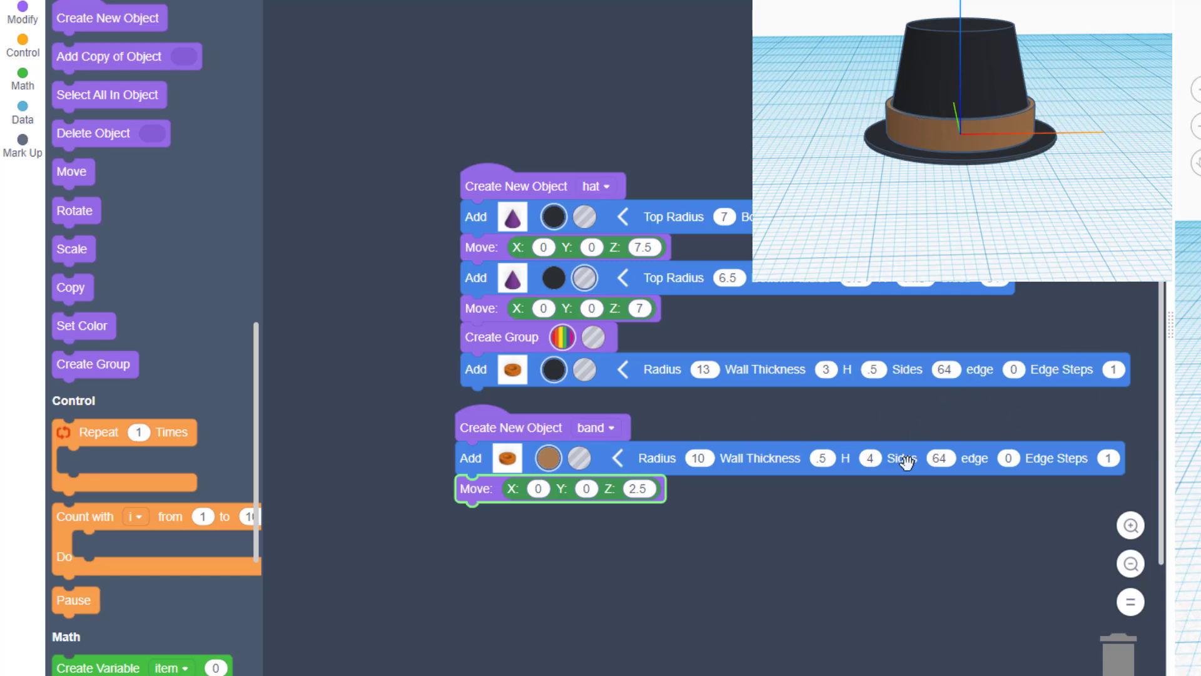
- Change the brown band tube's wall thickness from .5 to .75
left_click(824, 459)
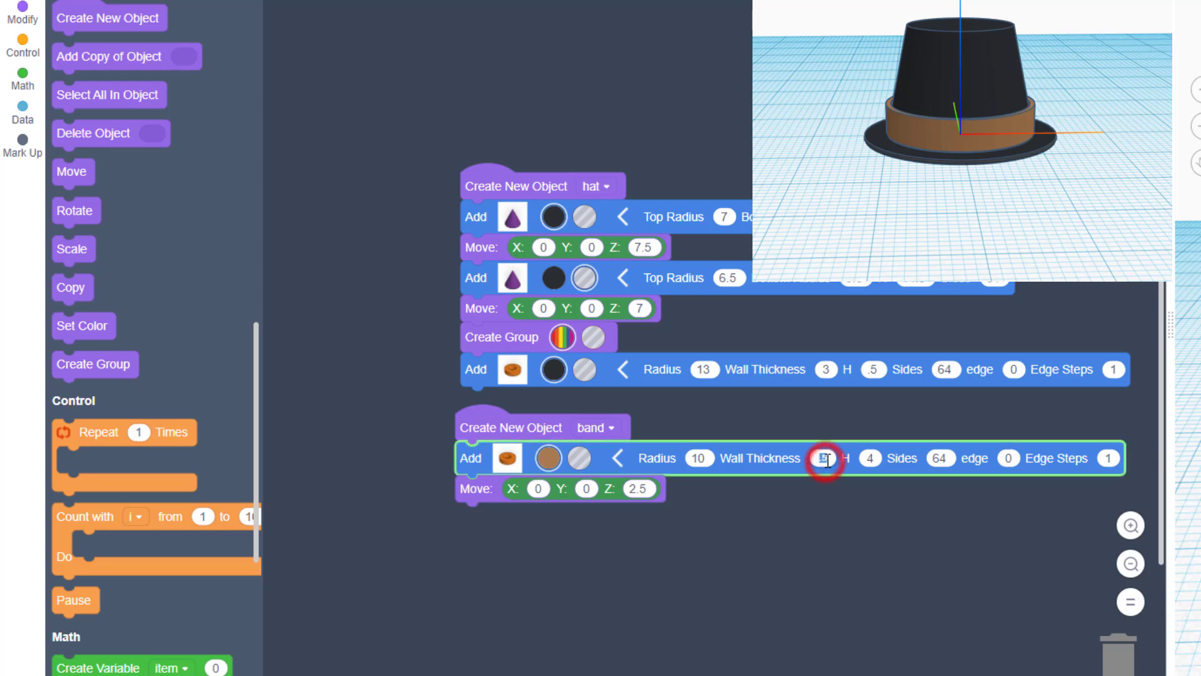
type(".75")
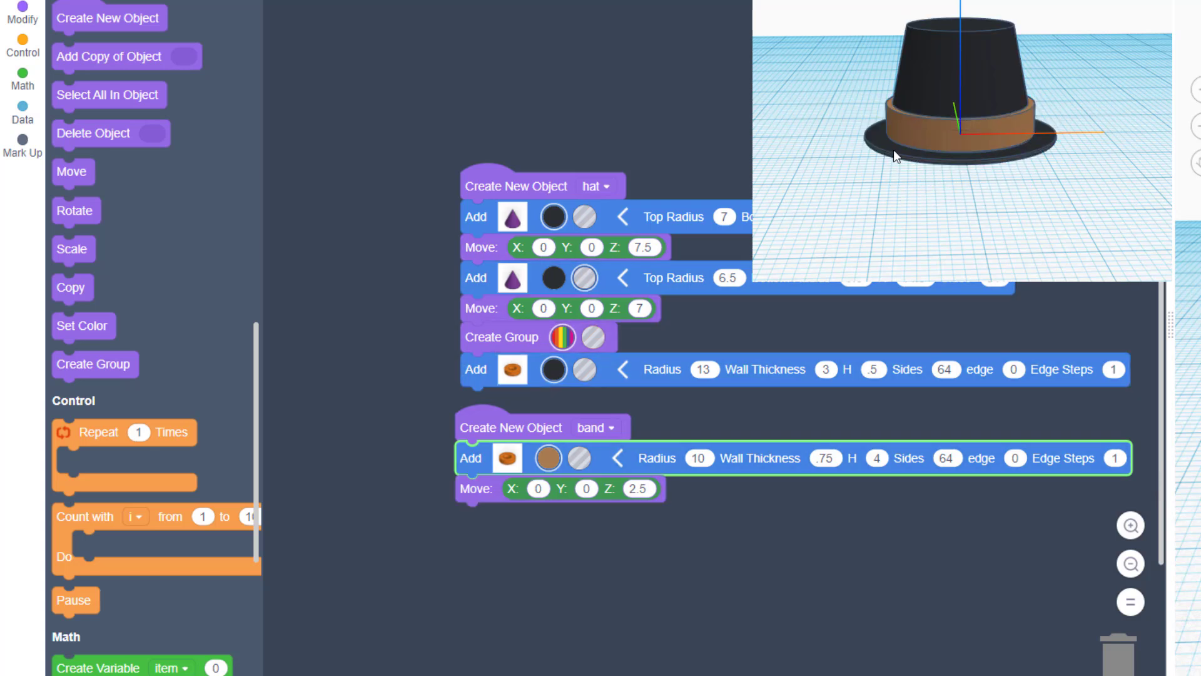
scroll(125, 58, "up", 3)
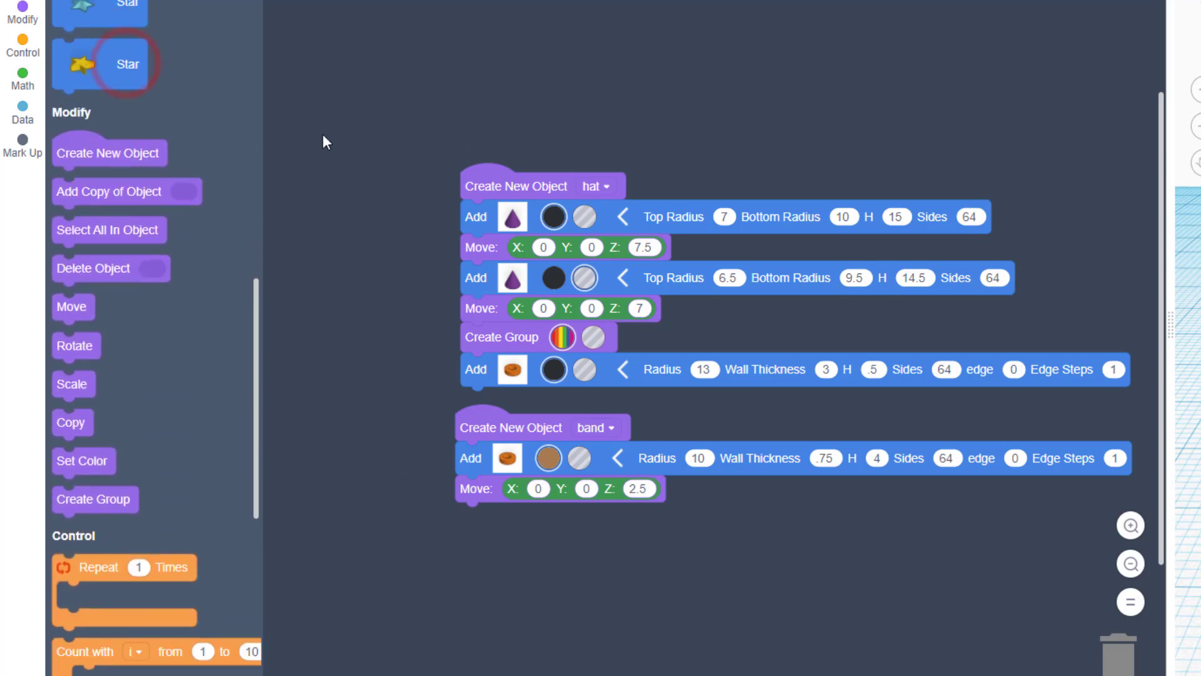
scroll(188, 144, "down", 1)
- Add a new object renamed 'buckle' below the band code and give it a Box shape
left_click_drag(97, 127, 541, 554)
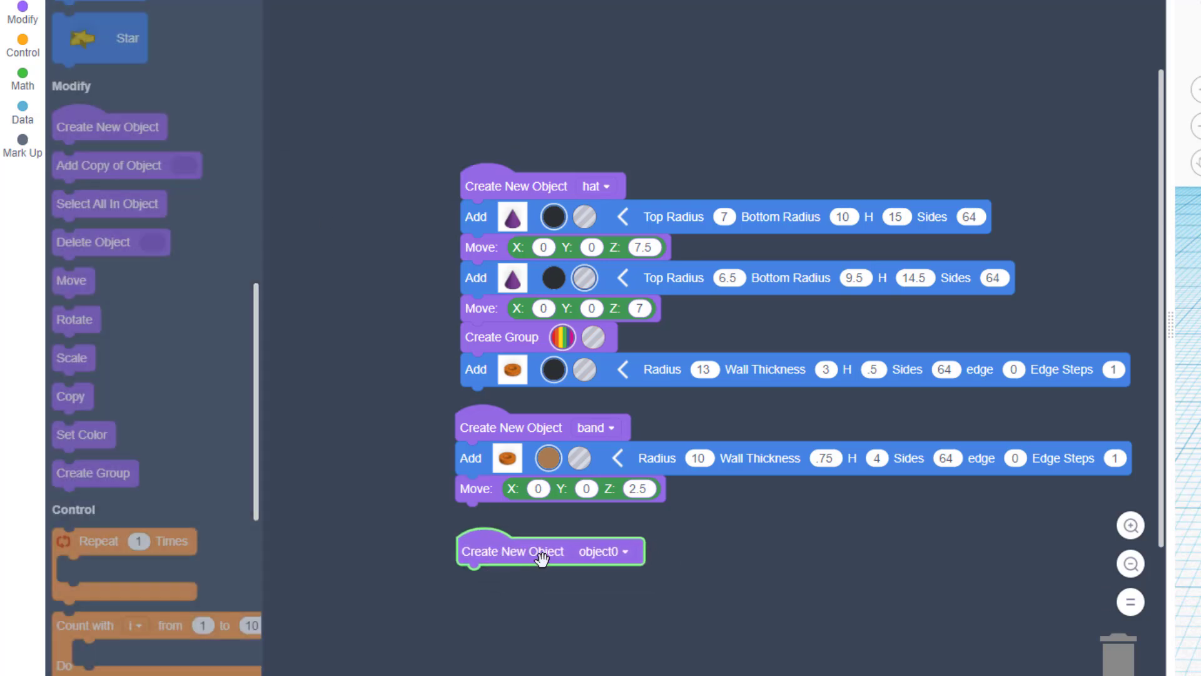
left_click(631, 554)
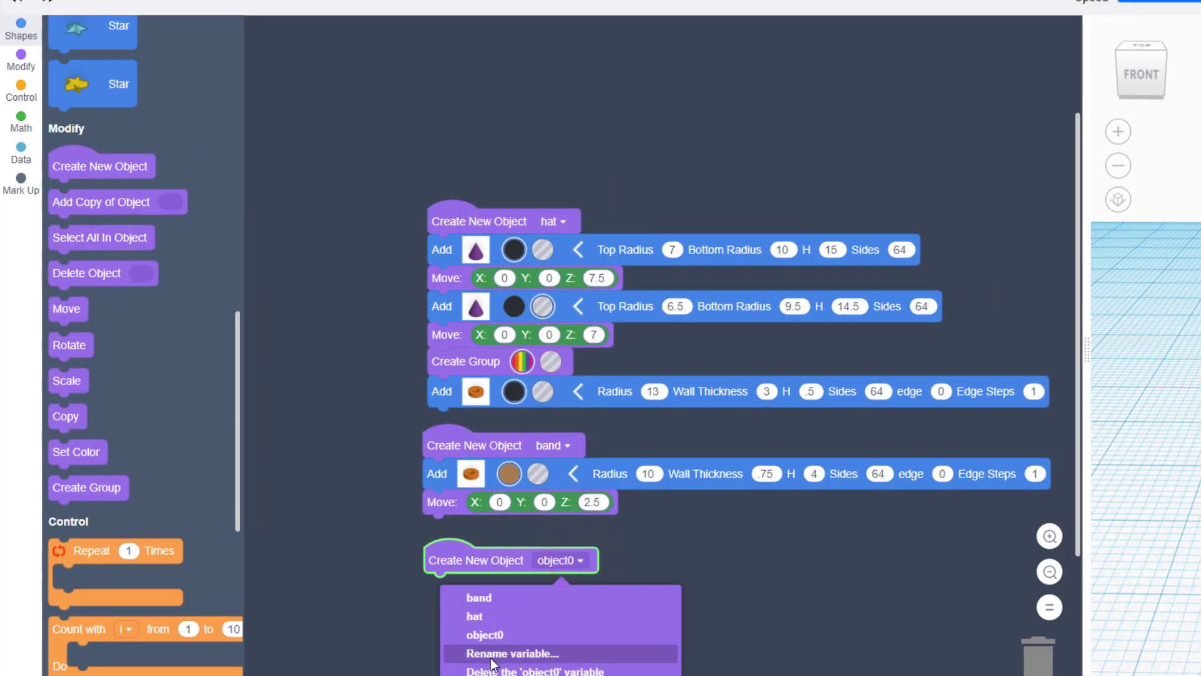
left_click(492, 656)
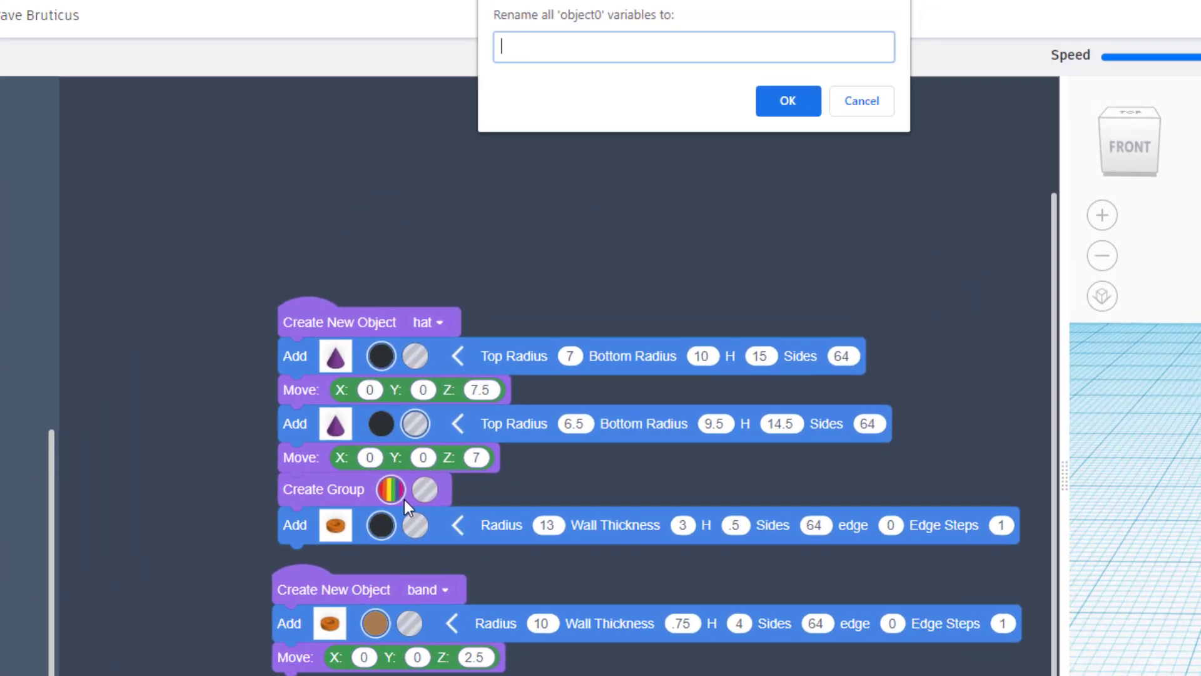
type("bu")
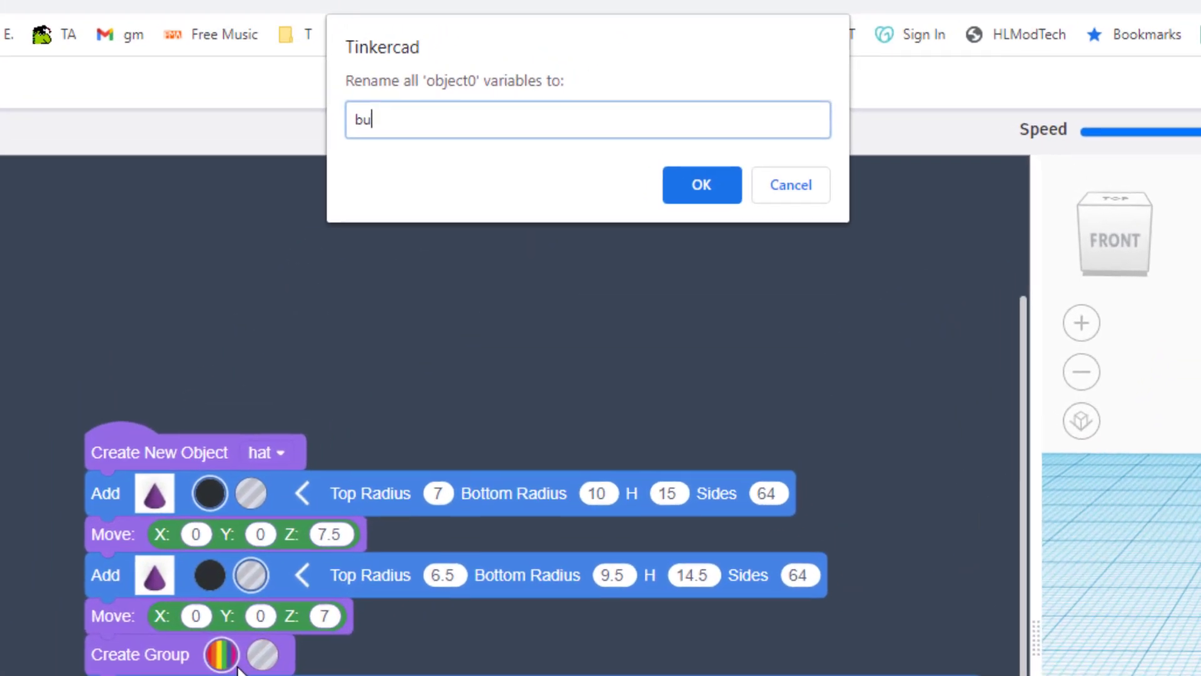
type("ckle")
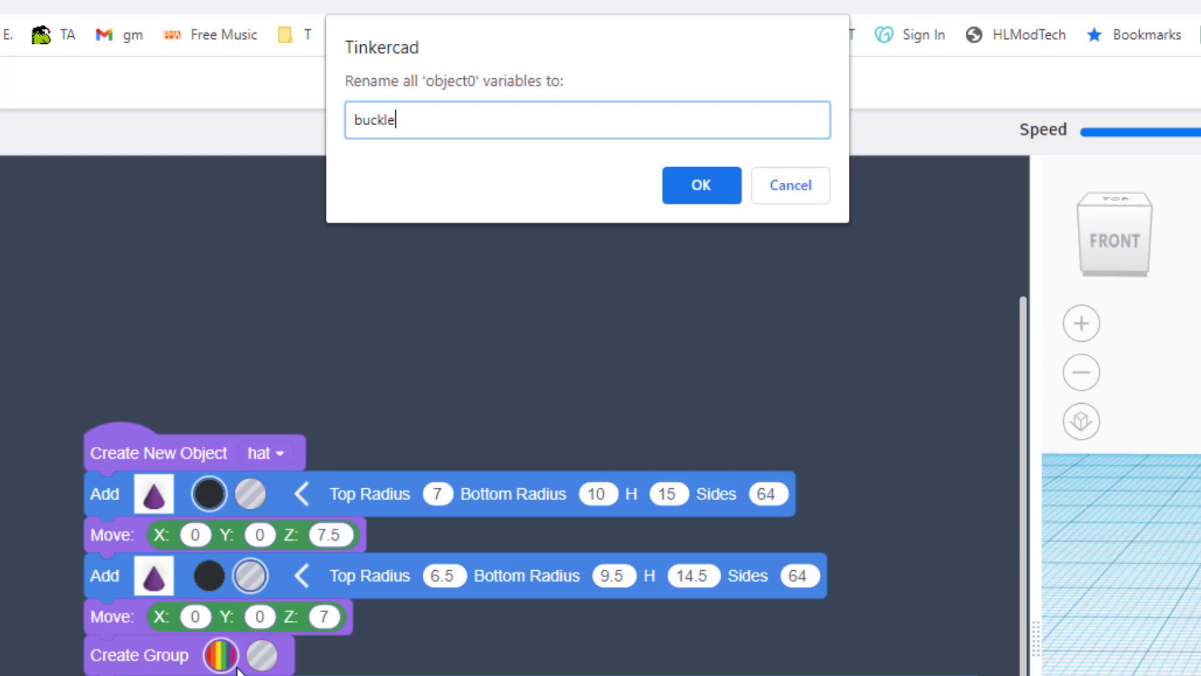
left_click(691, 204)
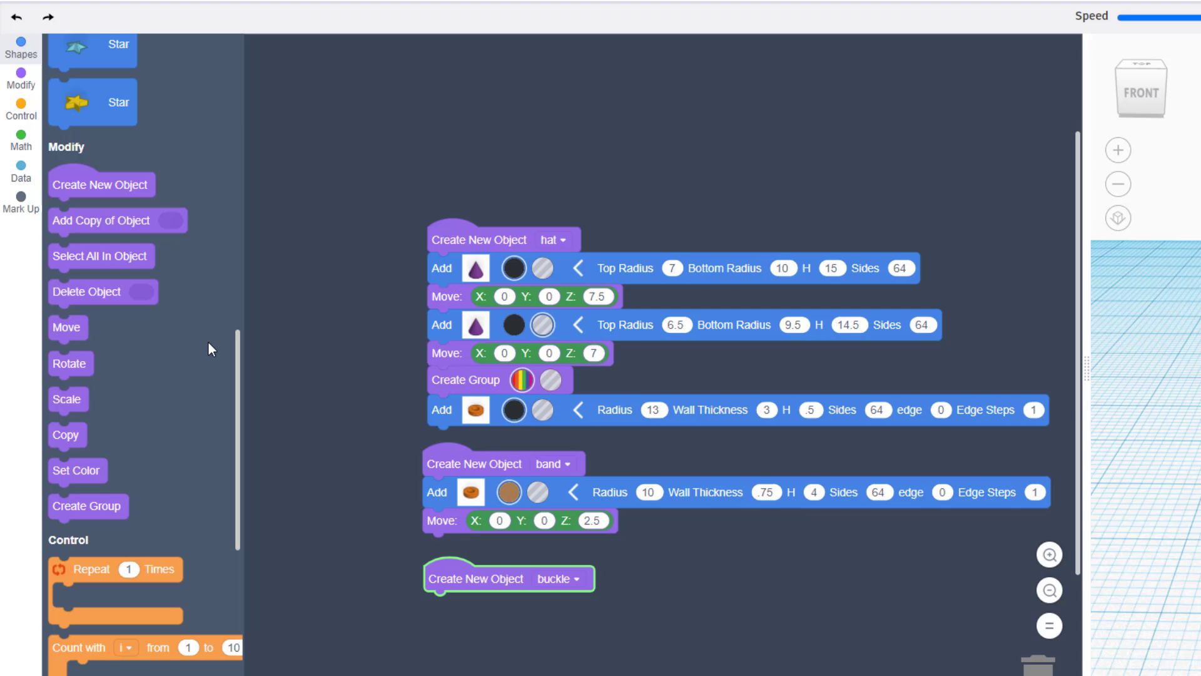
left_click(21, 44)
left_click_drag(99, 94, 469, 624)
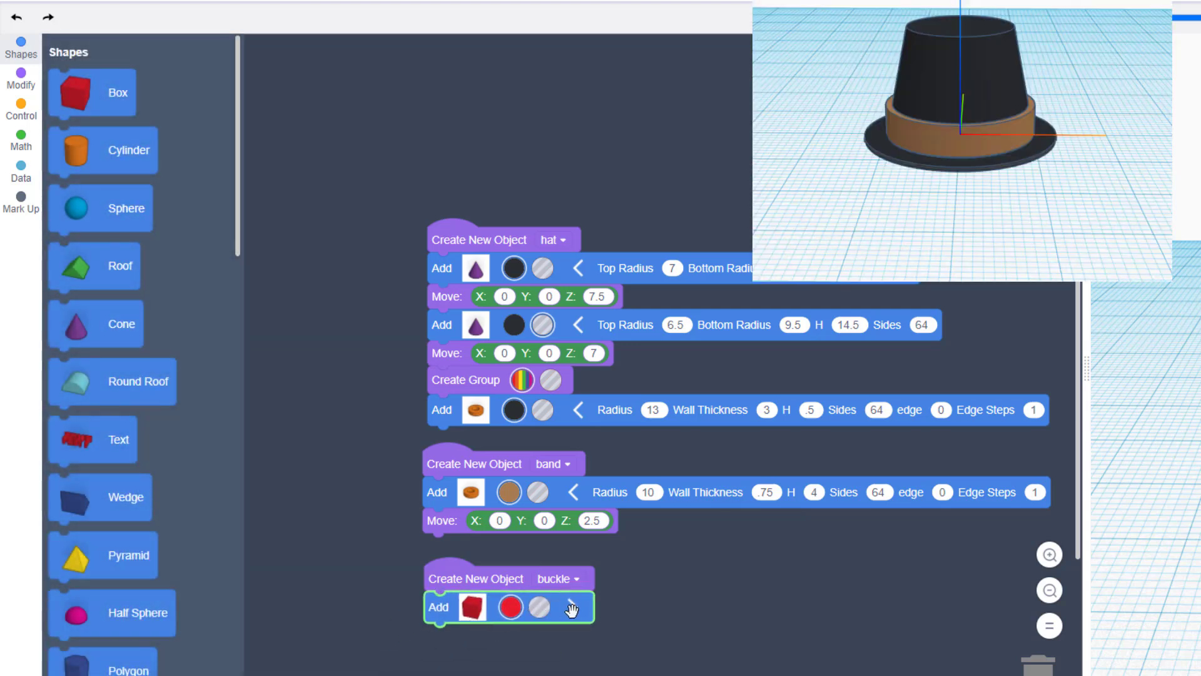
- Make the buckle box gold with width 5, length 1 and height 5
left_click(573, 607)
left_click(510, 607)
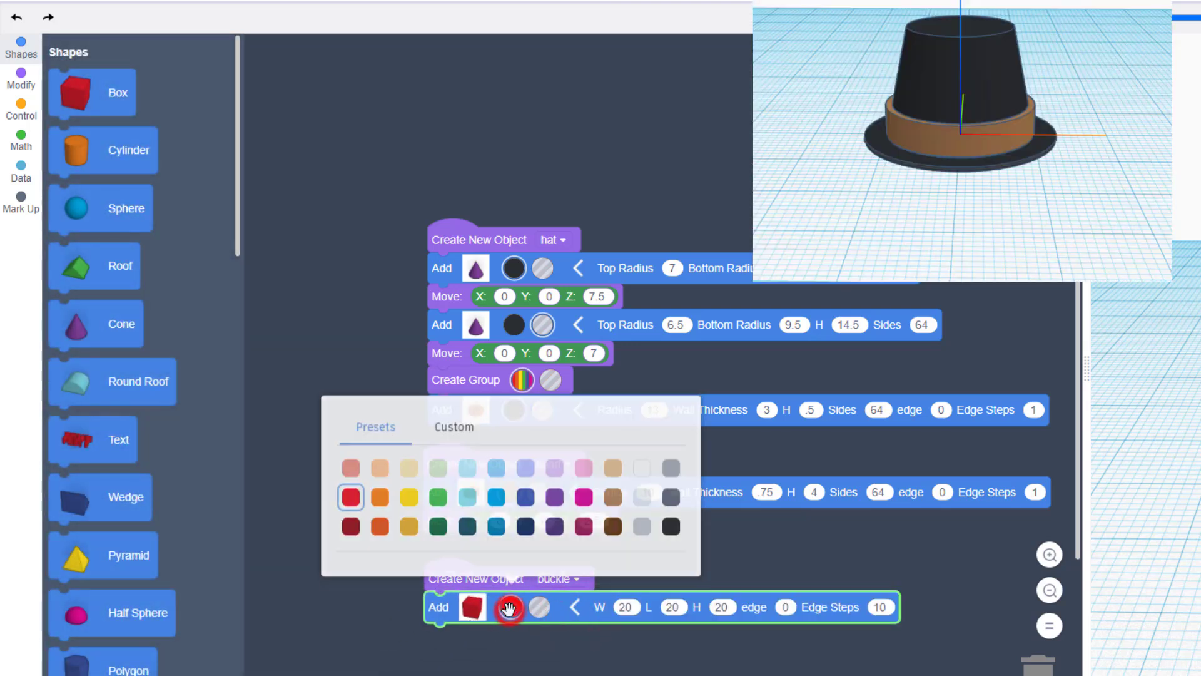
left_click(410, 528)
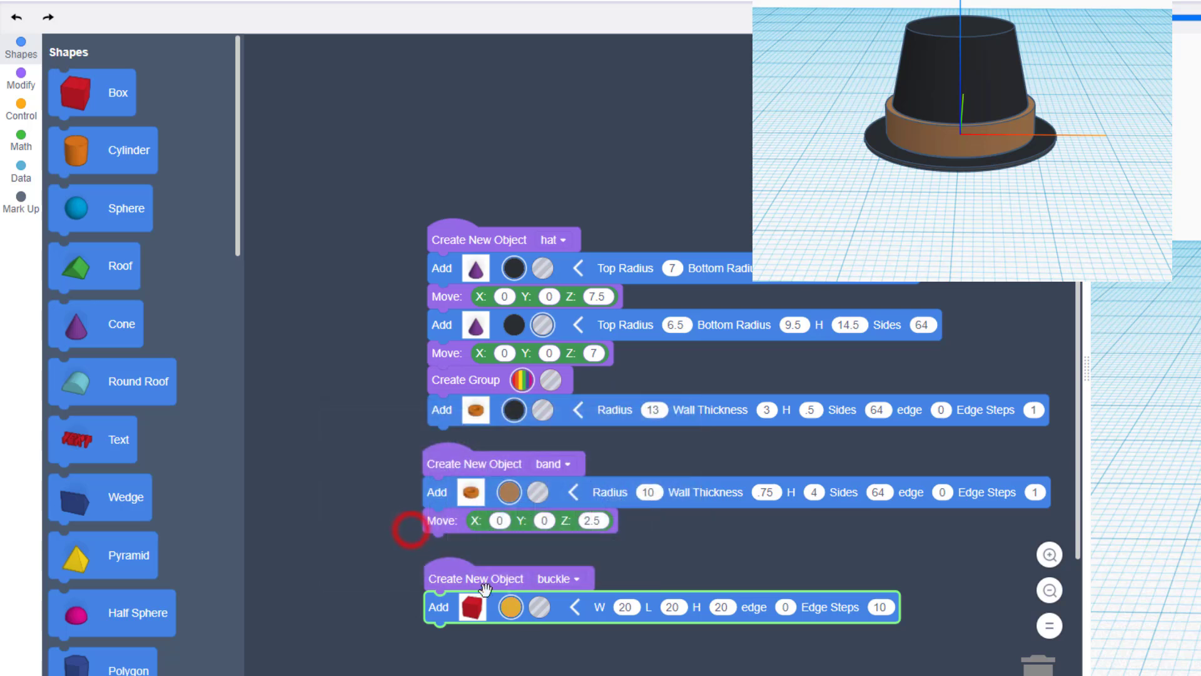
left_click(627, 607)
type("5")
left_click(662, 667)
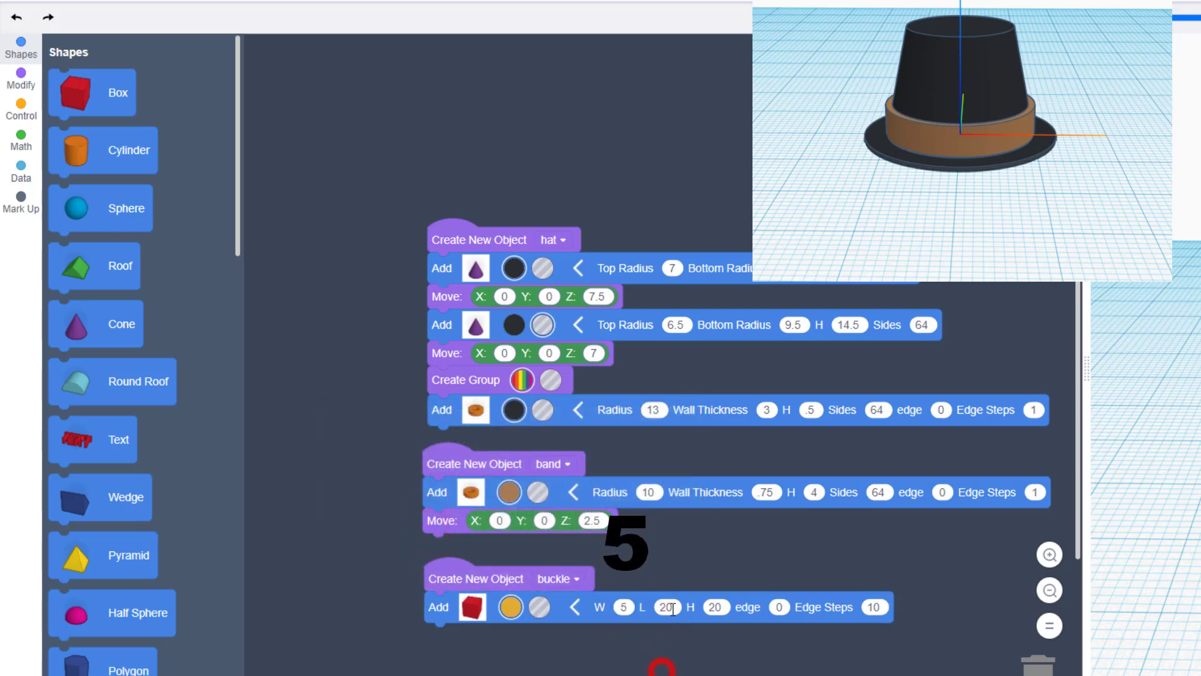
left_click(668, 607)
type("1")
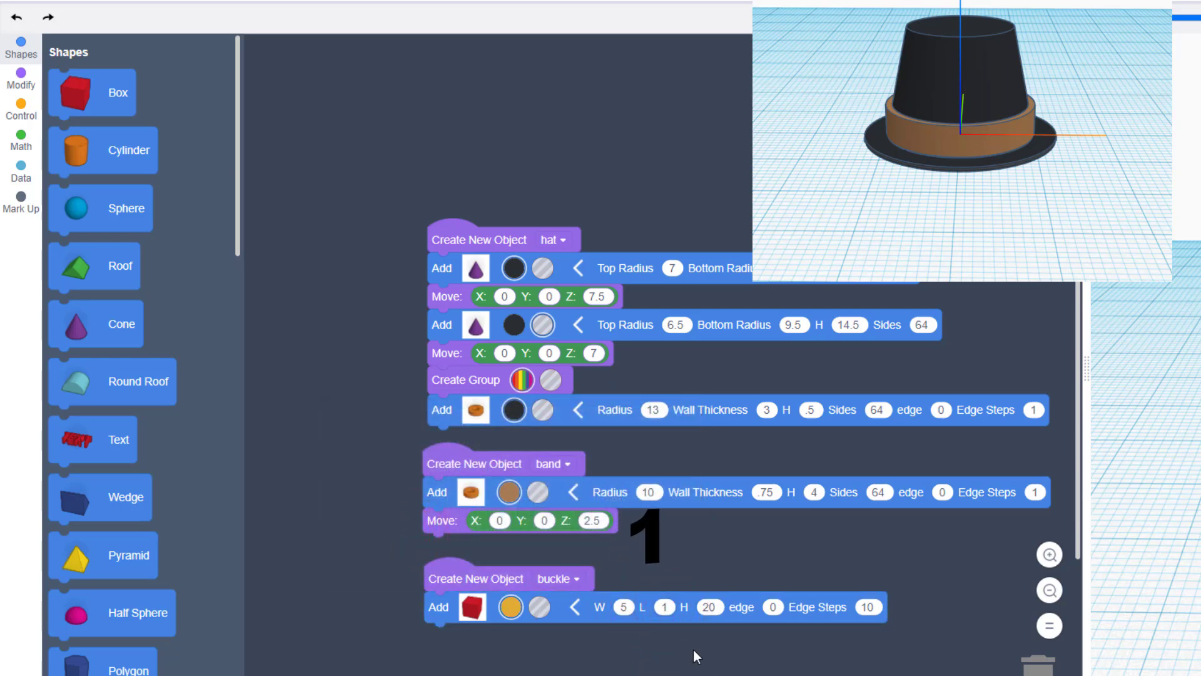
left_click(701, 606)
type("5")
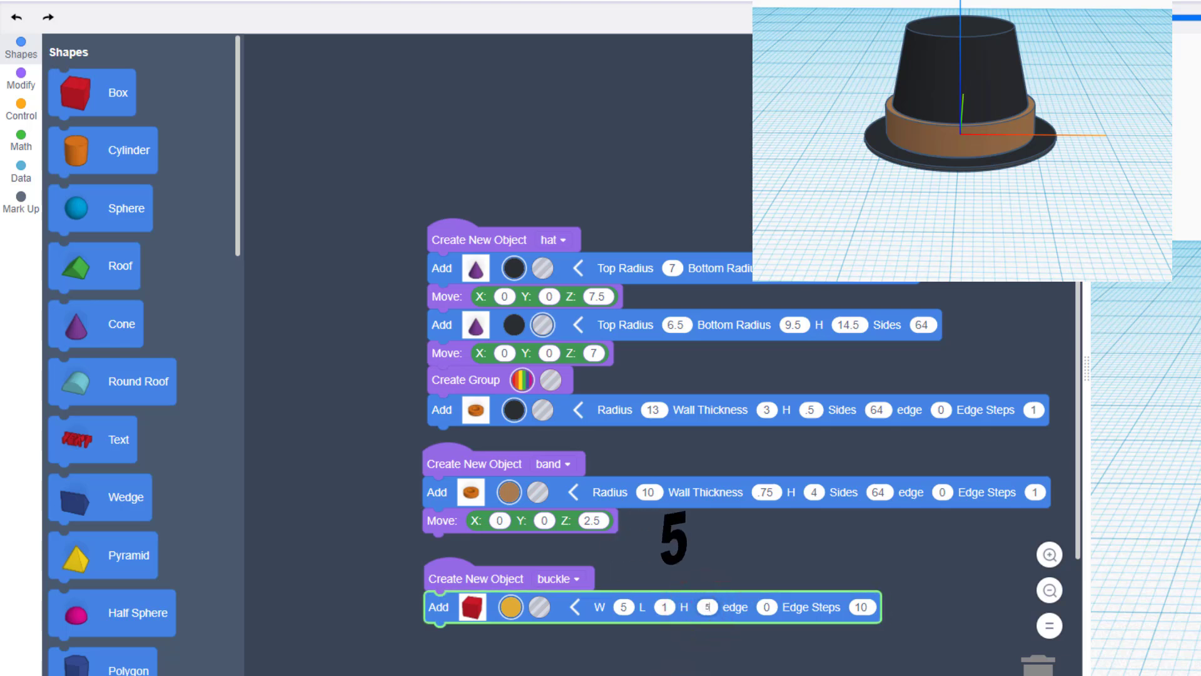
left_click(633, 628)
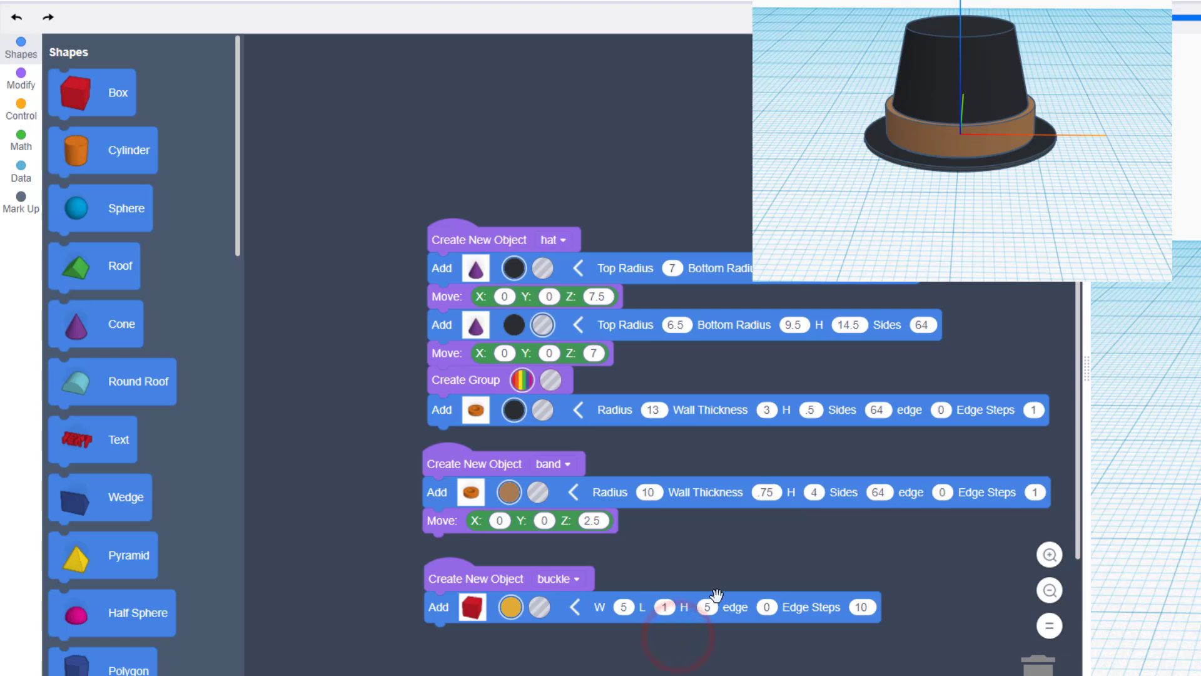
- Set the buckle box's edge to 2 and add a Move block beneath it
left_click(767, 607)
type("2")
left_click(707, 636)
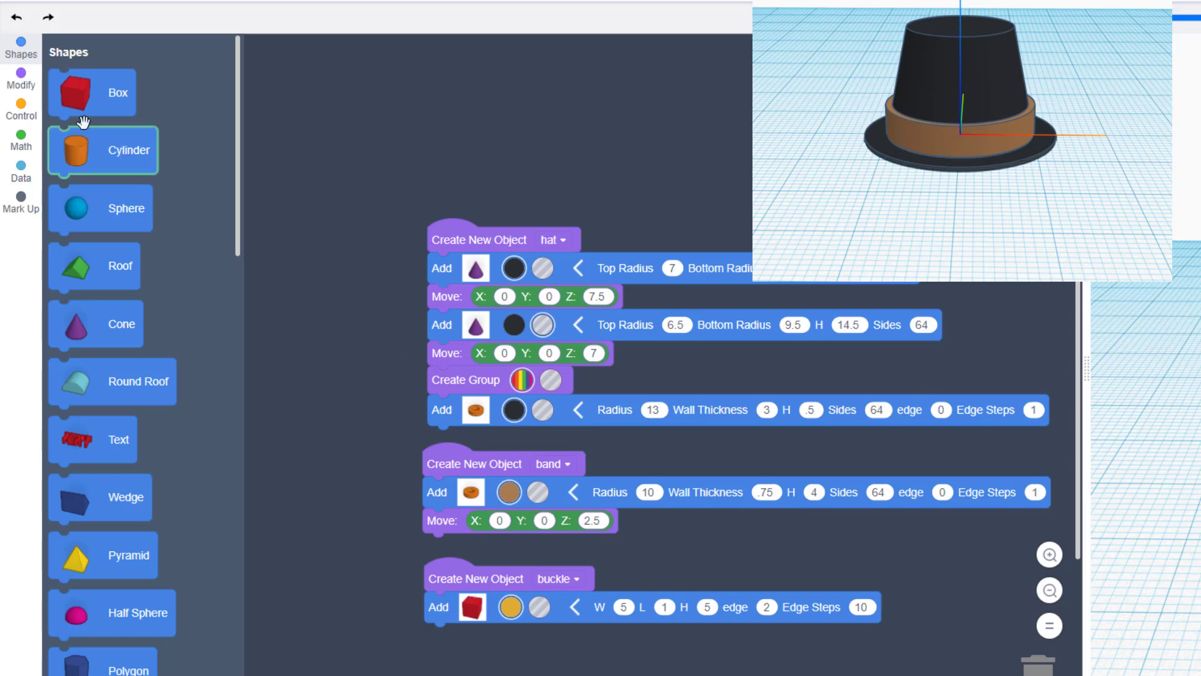
left_click(17, 78)
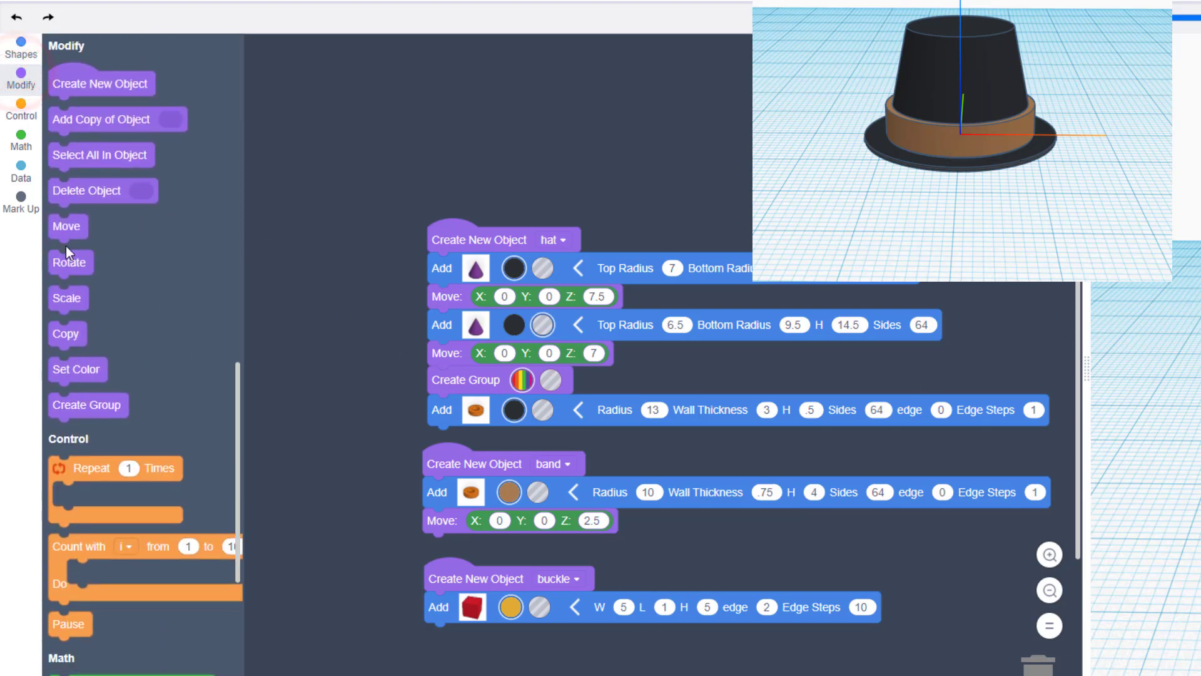
left_click_drag(66, 227, 463, 670)
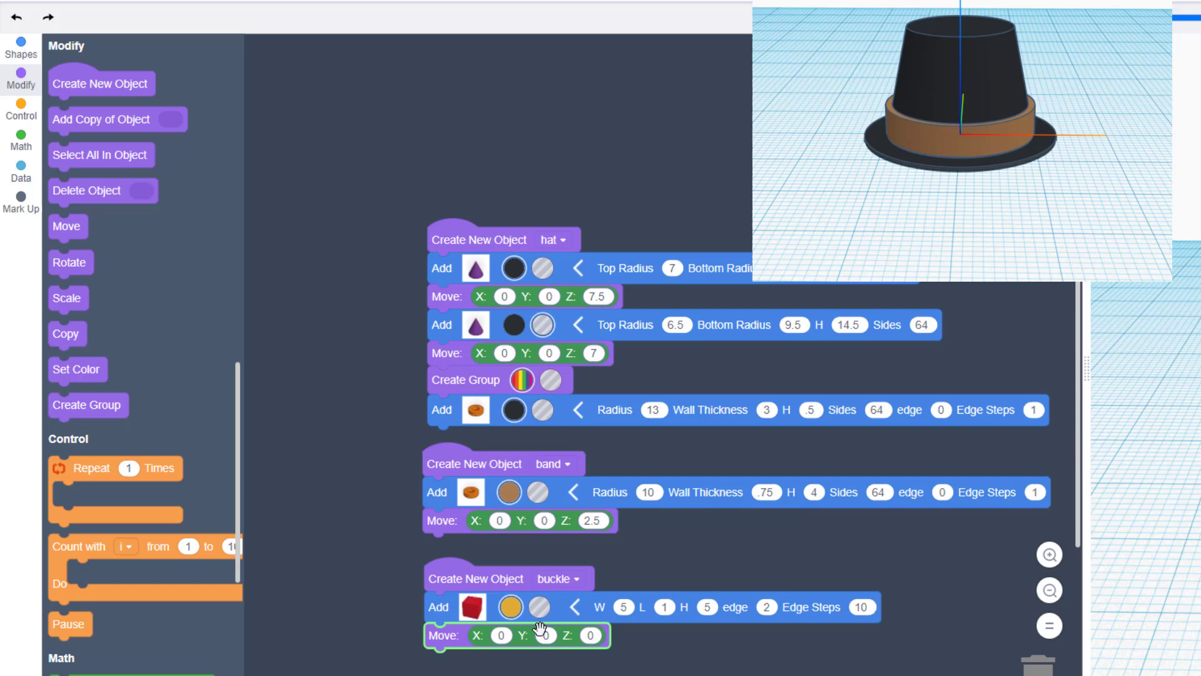
- Set the buckle's Move block to Y -10 and Z 3
scroll(874, 233, "down", 1)
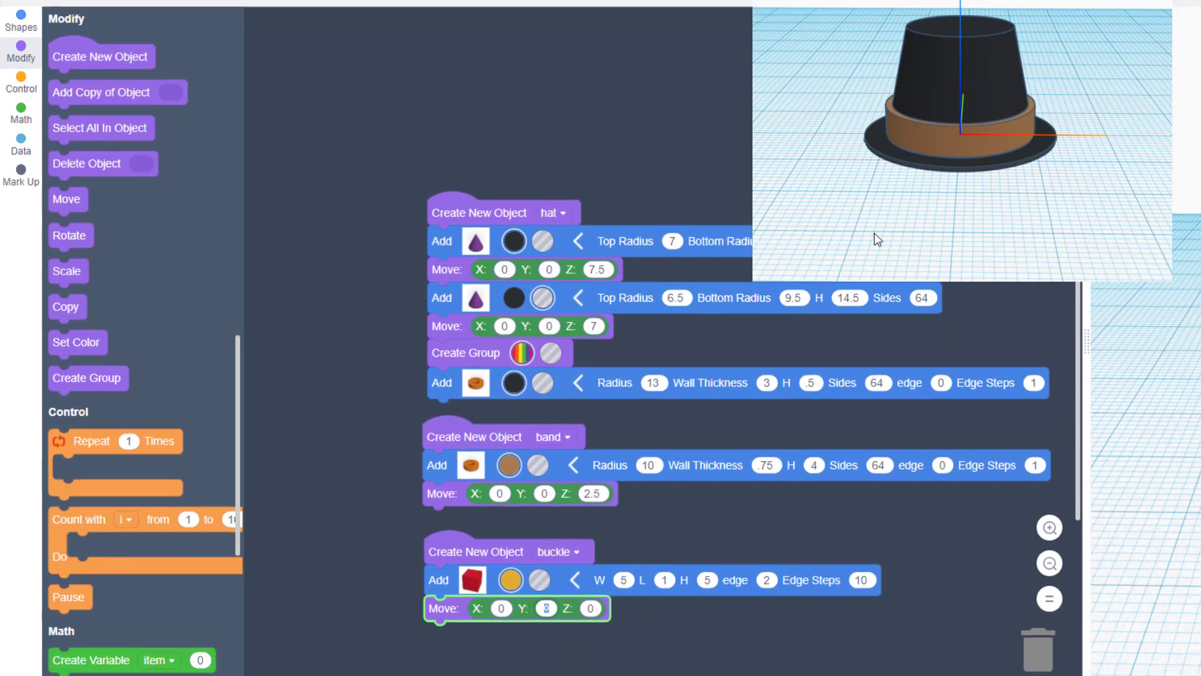
type("-10")
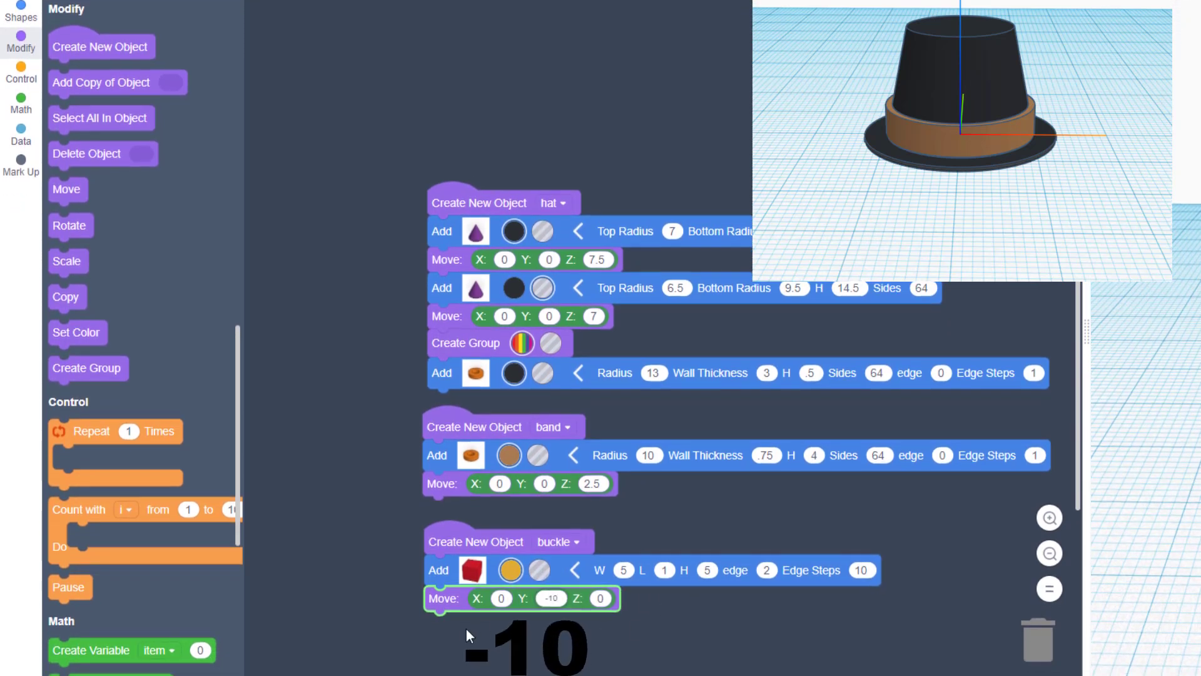
left_click(600, 598)
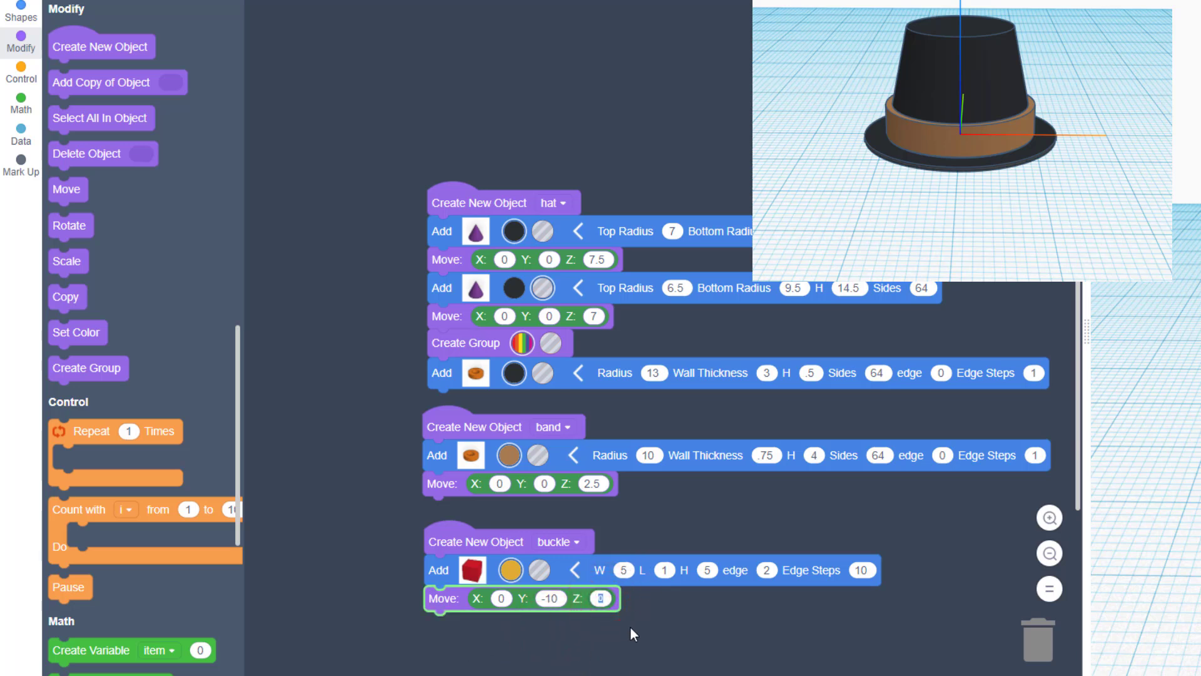
type("3")
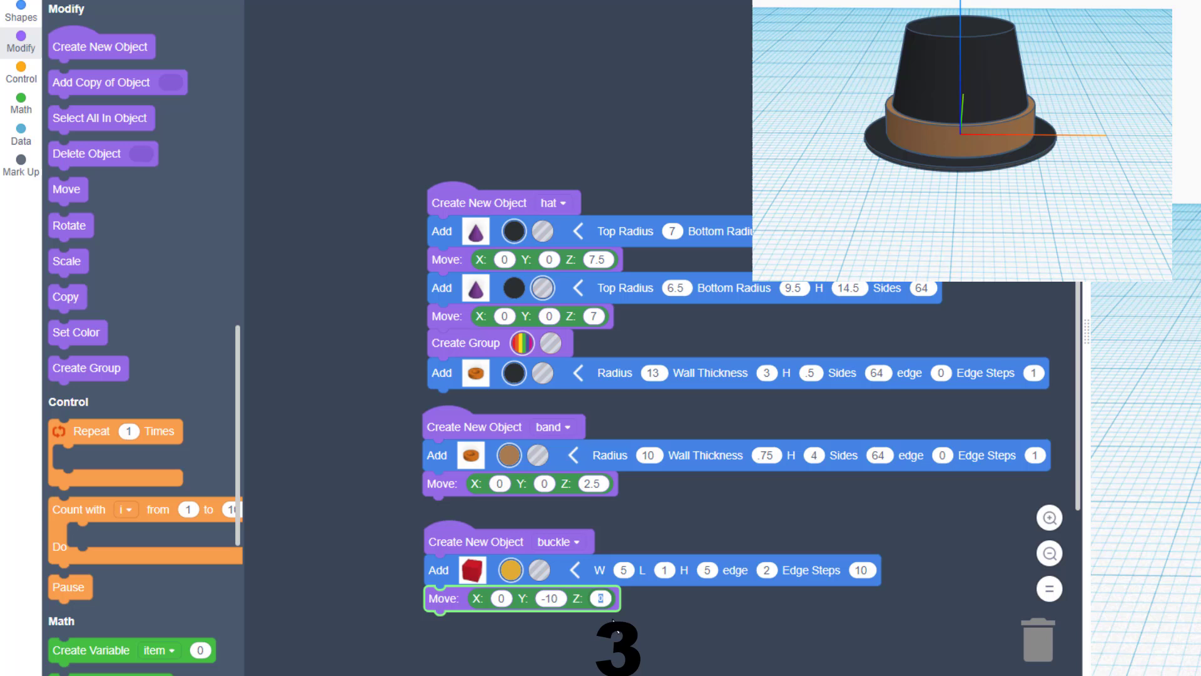
left_click(647, 615)
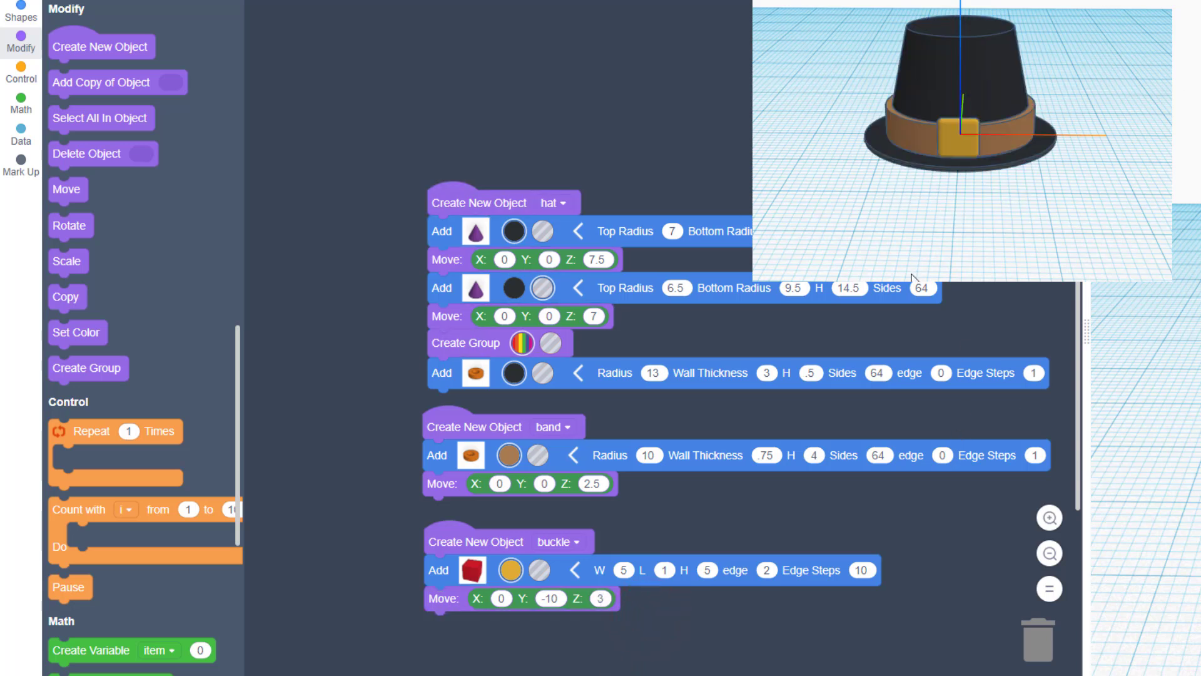
- Duplicate the buckle box below its Move block as a 4×1×4 hole to hollow the buckle
right_click(441, 575)
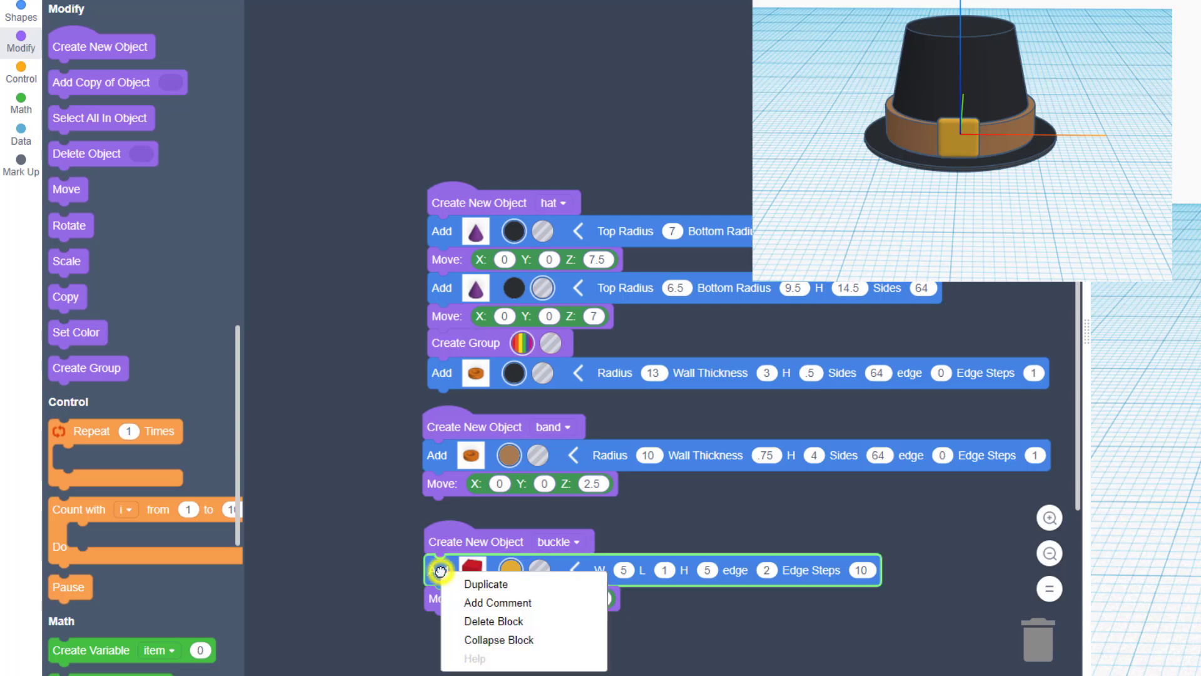
left_click(463, 579)
left_click_drag(444, 631, 430, 612)
left_click(541, 625)
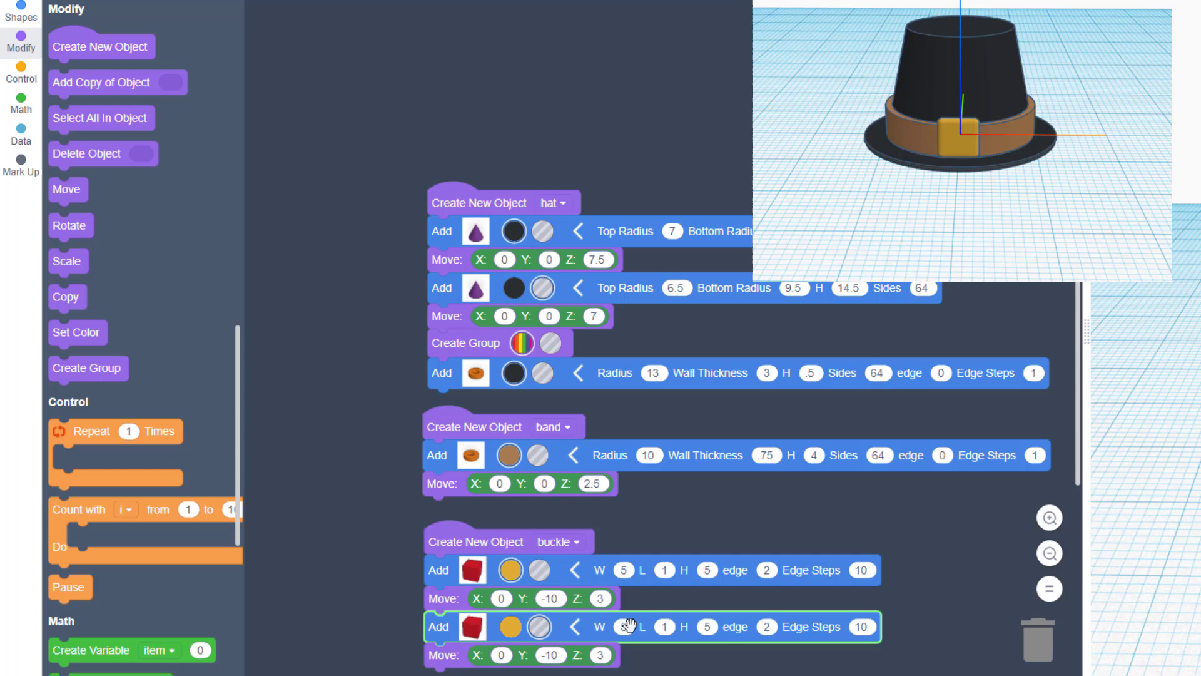
left_click(623, 626)
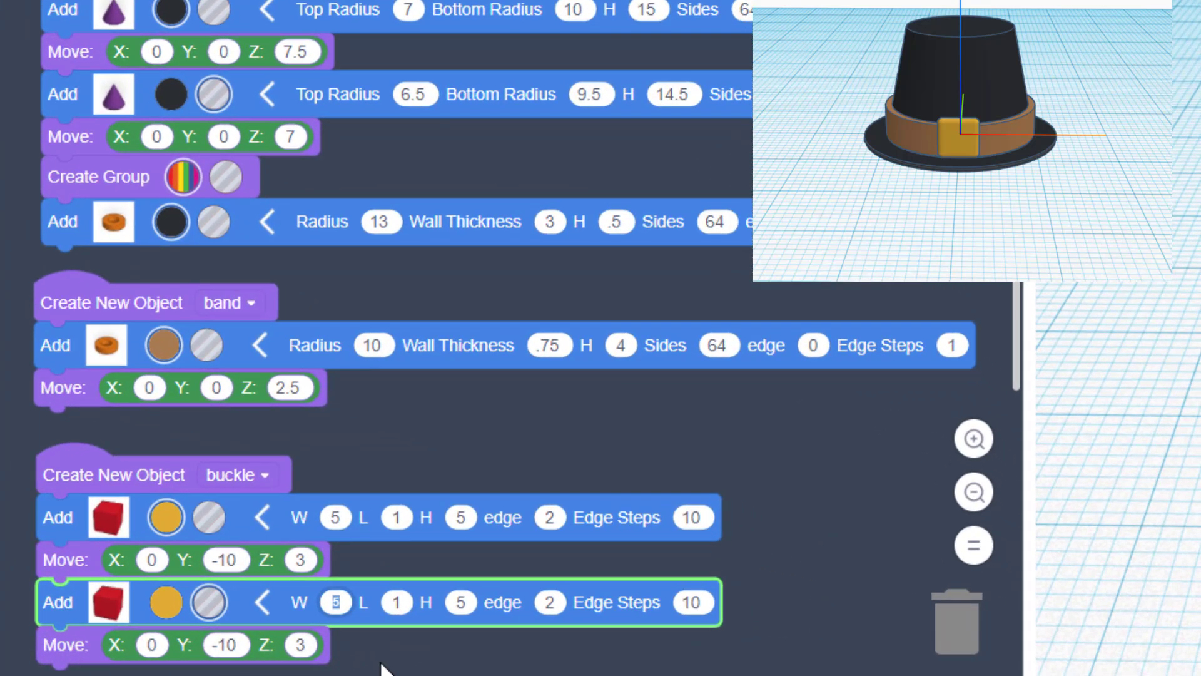
type("4")
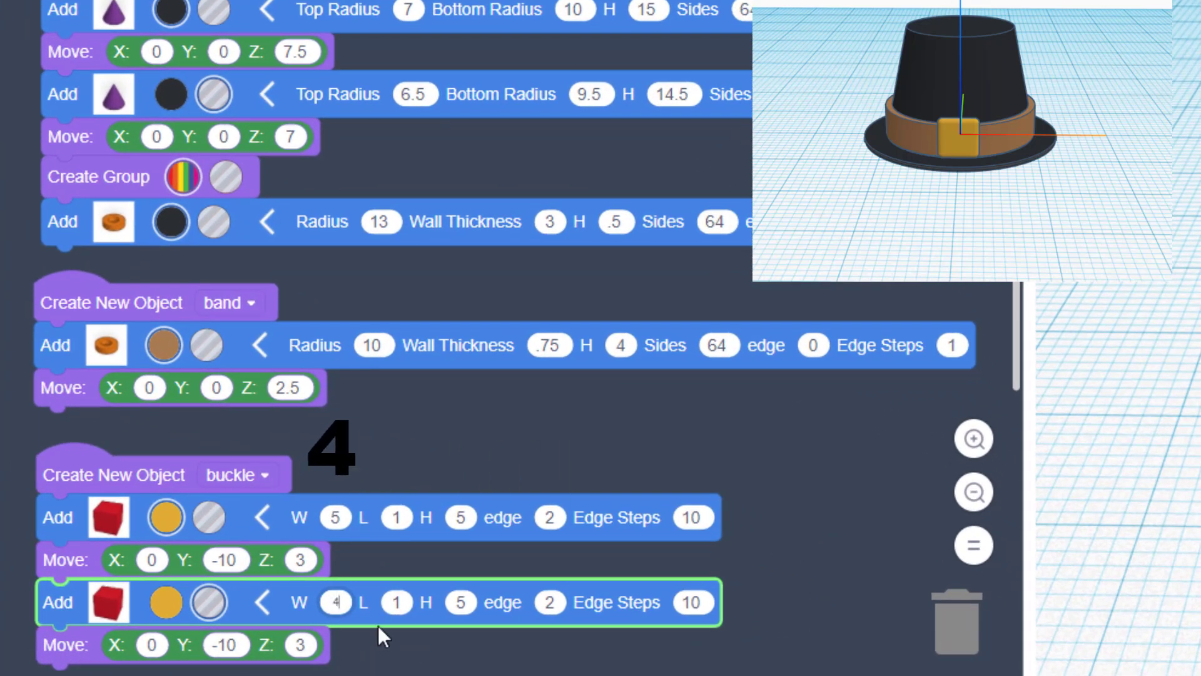
left_click(457, 602)
type("4")
left_click(442, 643)
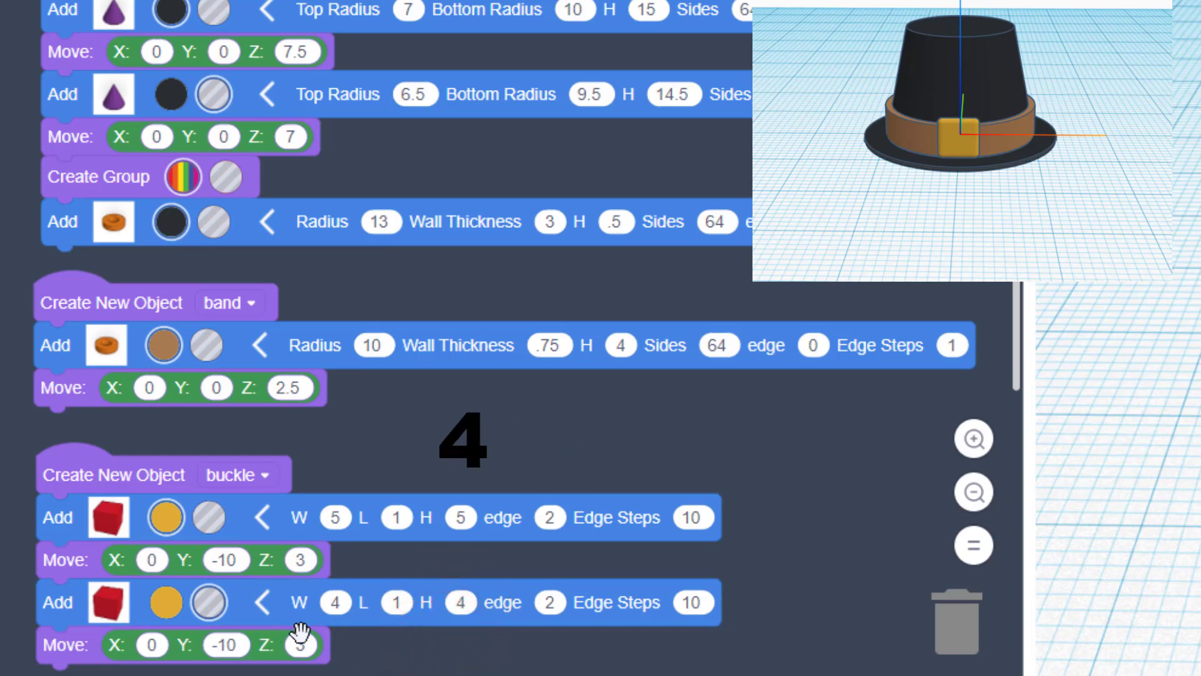
left_click(300, 645)
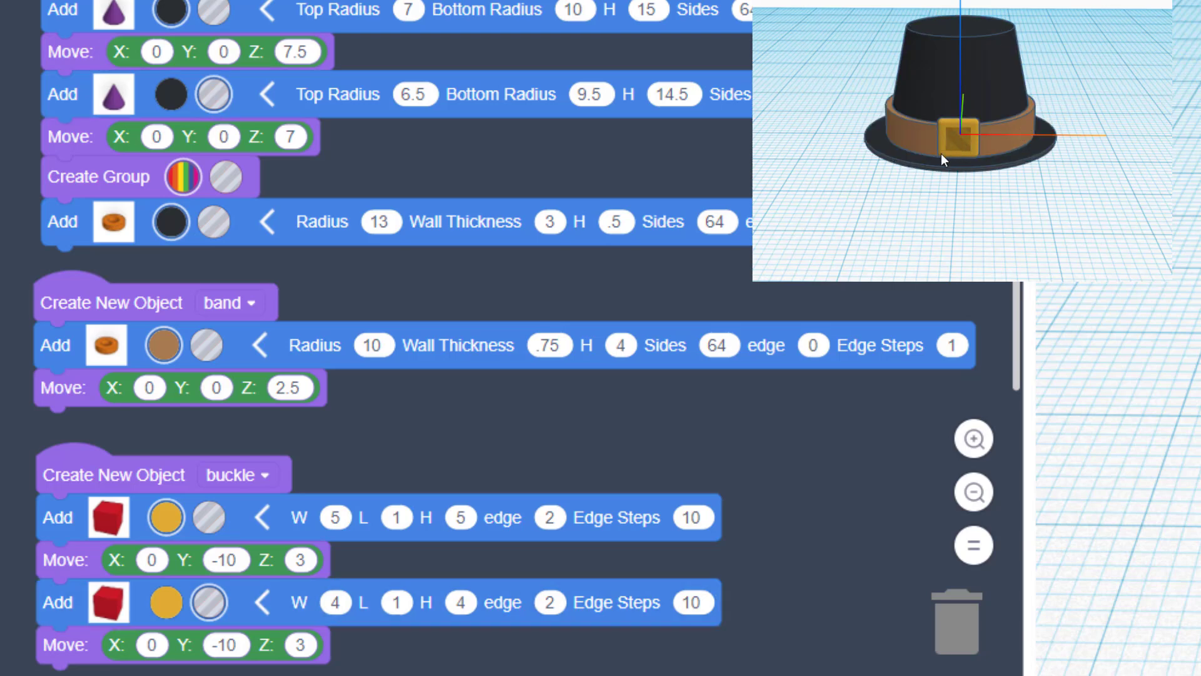
scroll(357, 560, "down", 4)
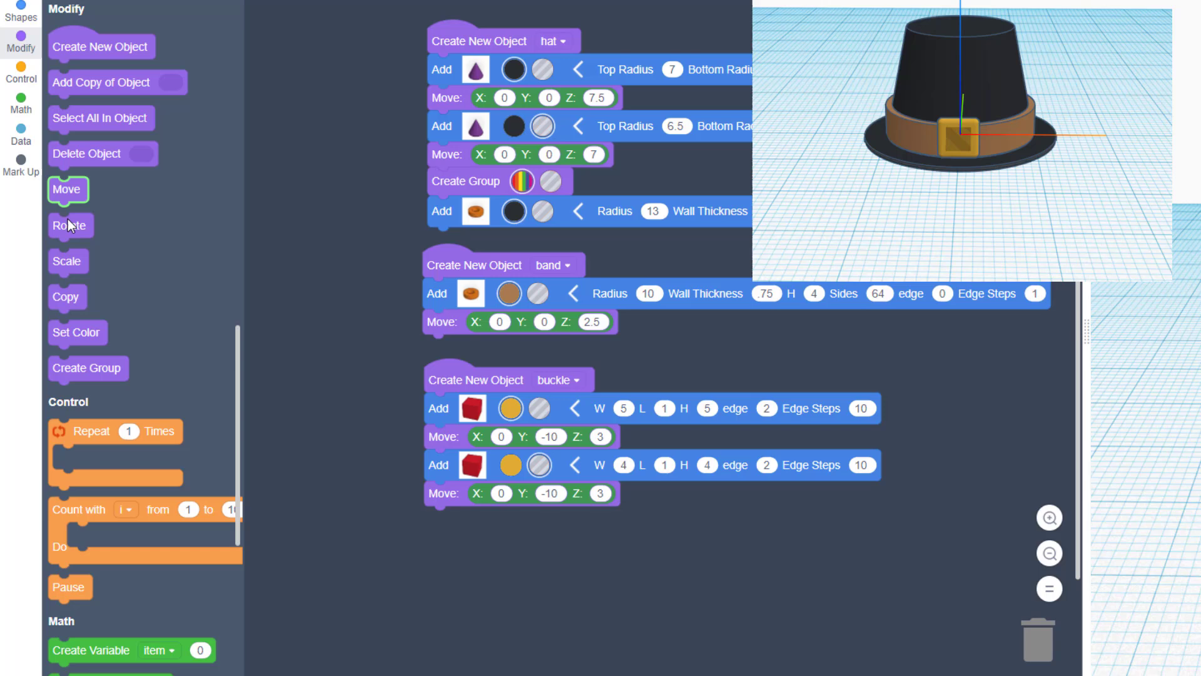
- Group the two buckle boxes with a Create Group block and lower the run speed
left_click_drag(73, 377, 487, 532)
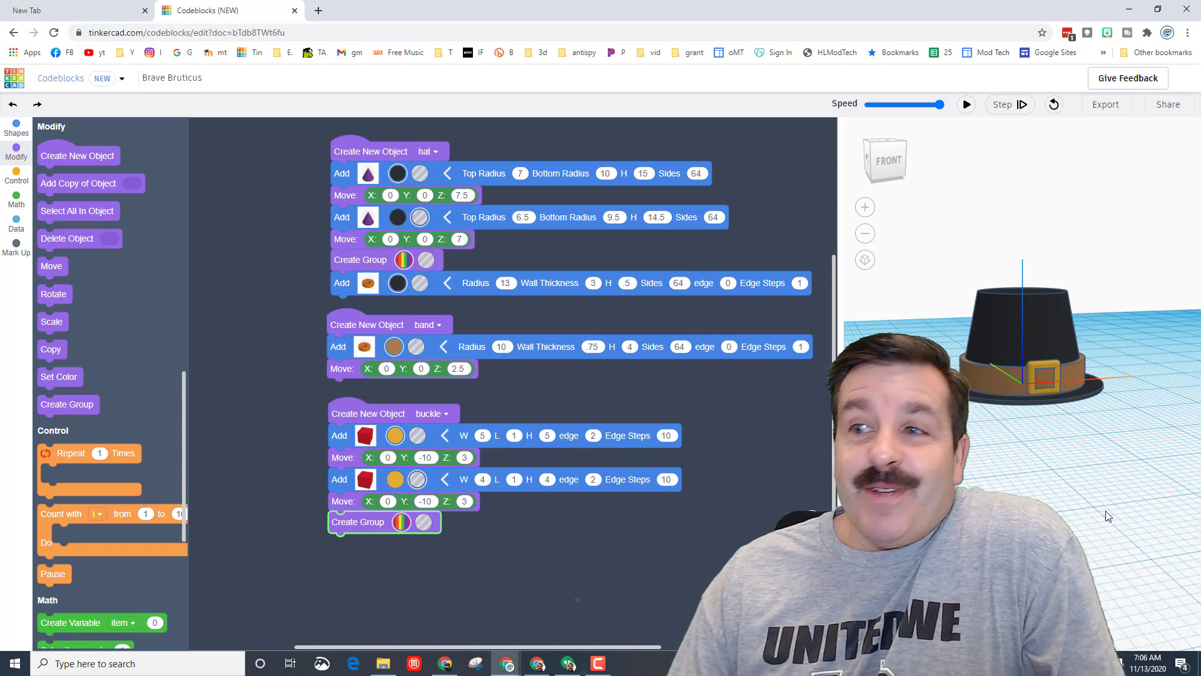
right_click_drag(1106, 517, 978, 409)
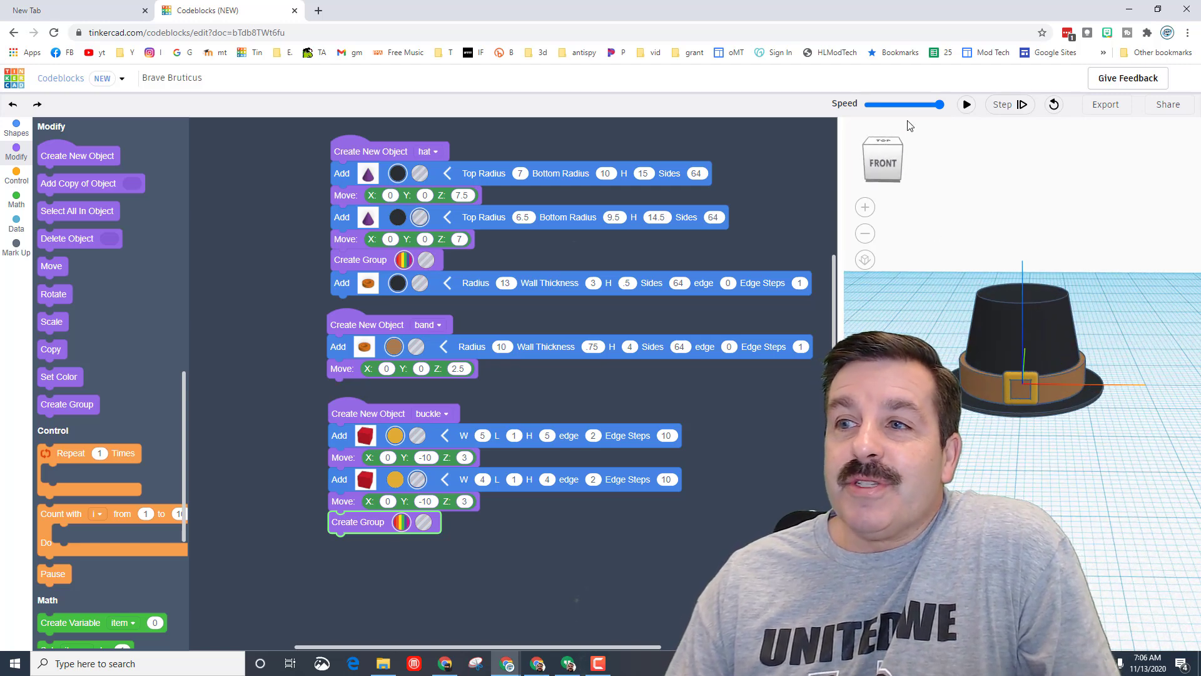
left_click_drag(939, 105, 905, 104)
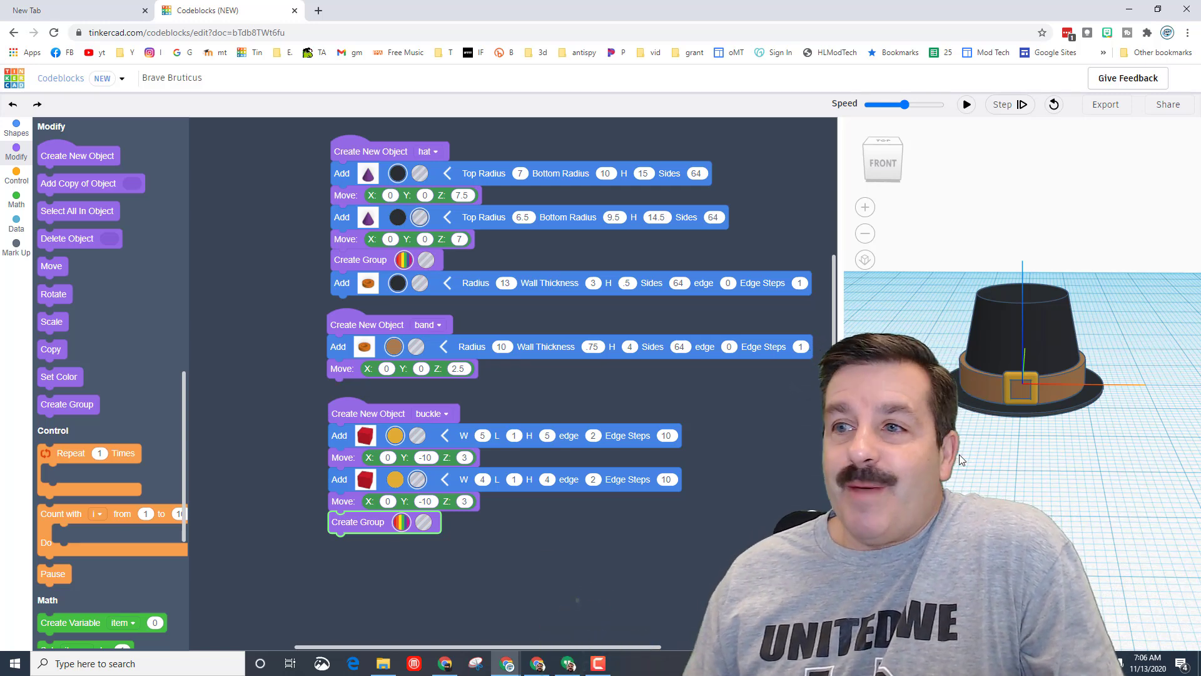
- Rerun the program at the slower speed to rebuild the full pilgrim hat
left_click(967, 105)
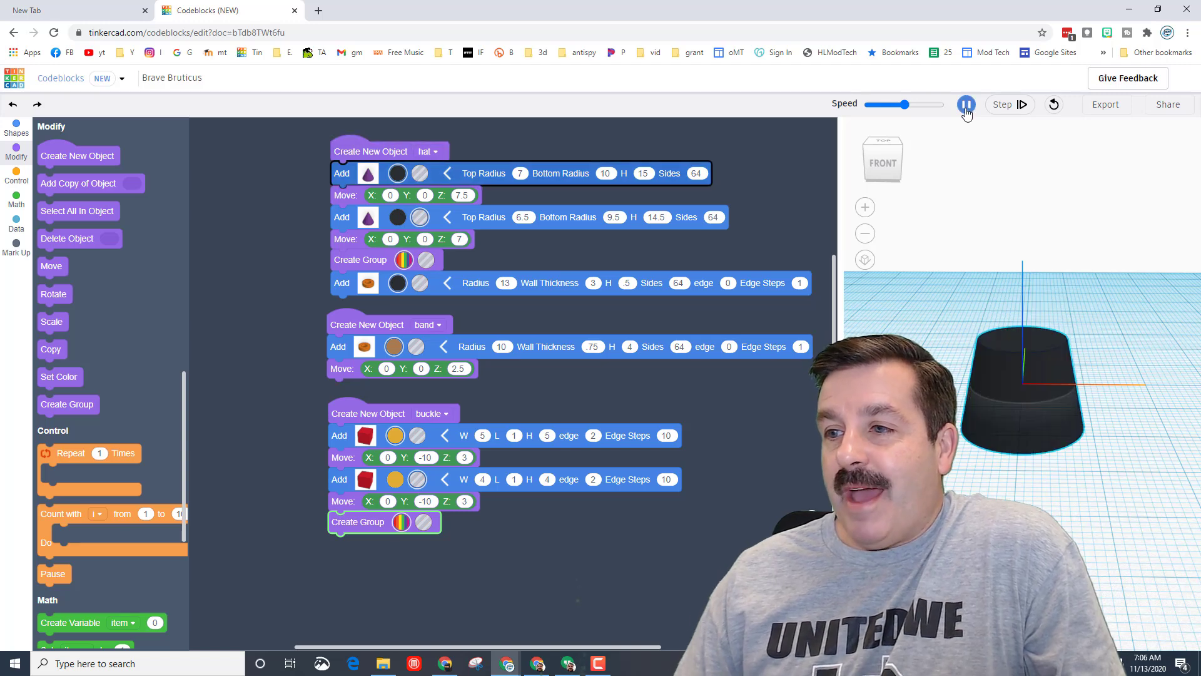